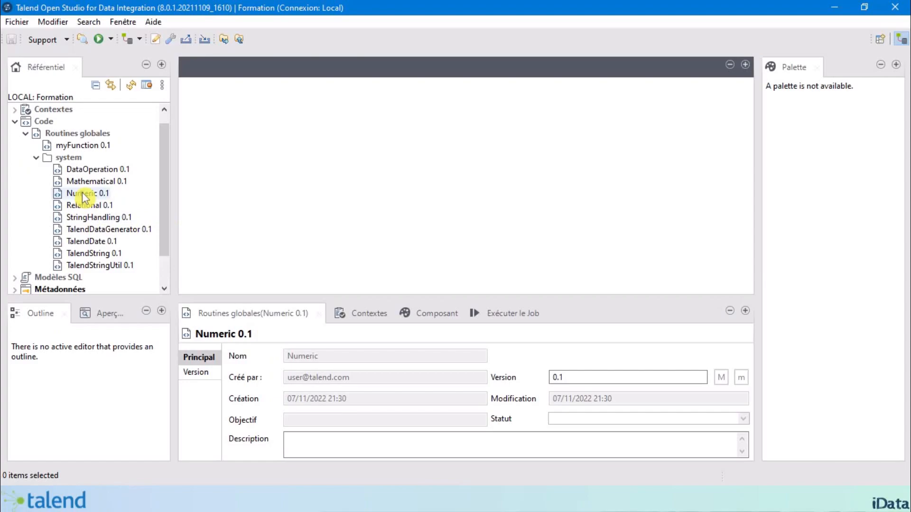
Step: Open the Numeric system routine for reading and examine its class declaration and the sequence function
left_click(90, 193)
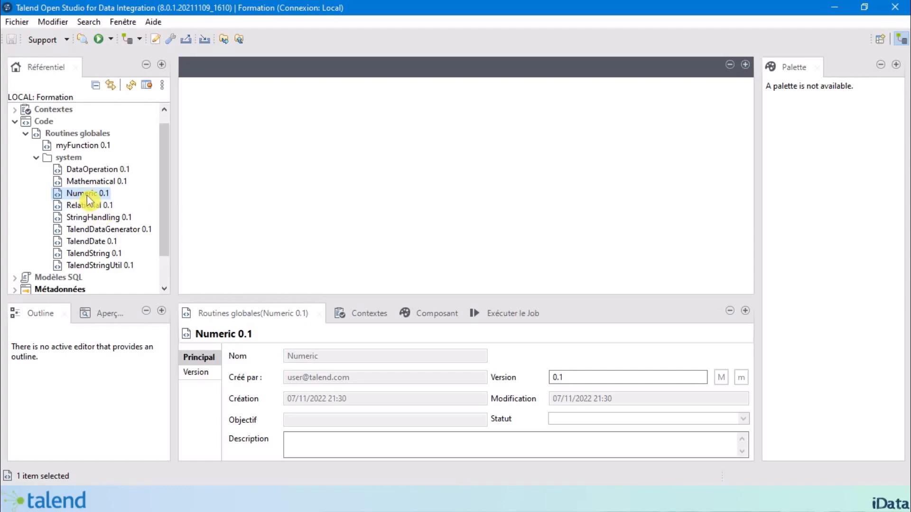
right_click(88, 194)
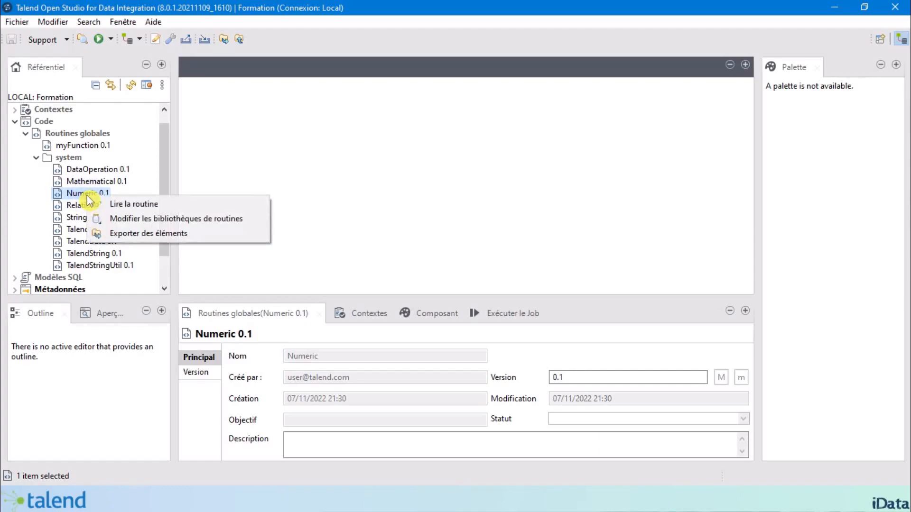
left_click(151, 207)
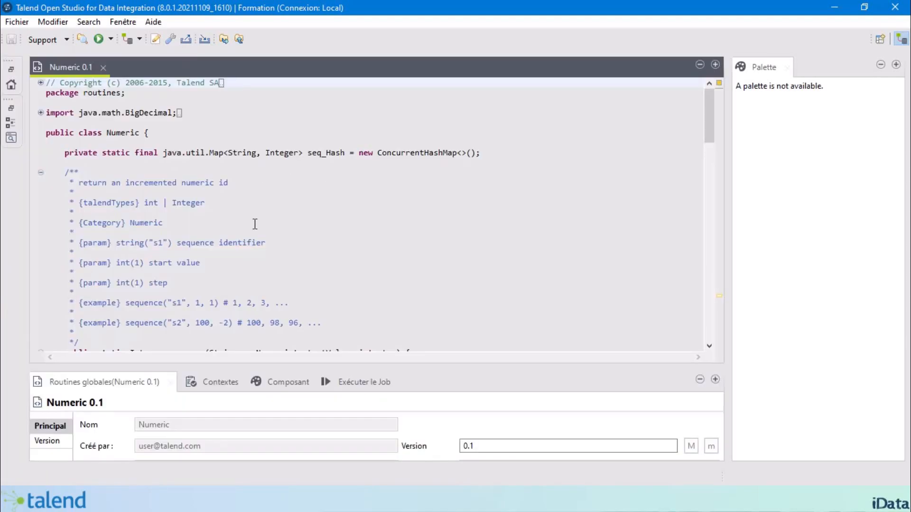
left_click(118, 132)
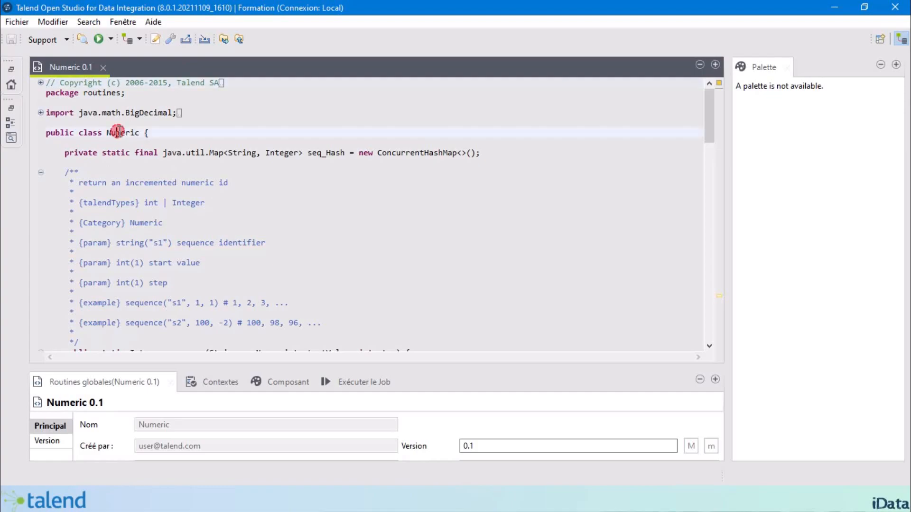
double_click(118, 133)
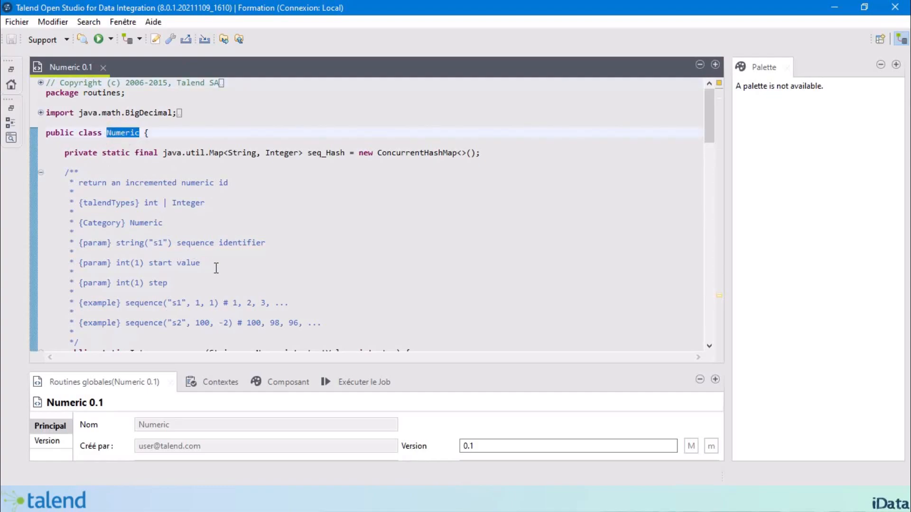
scroll(214, 244, "down", 2)
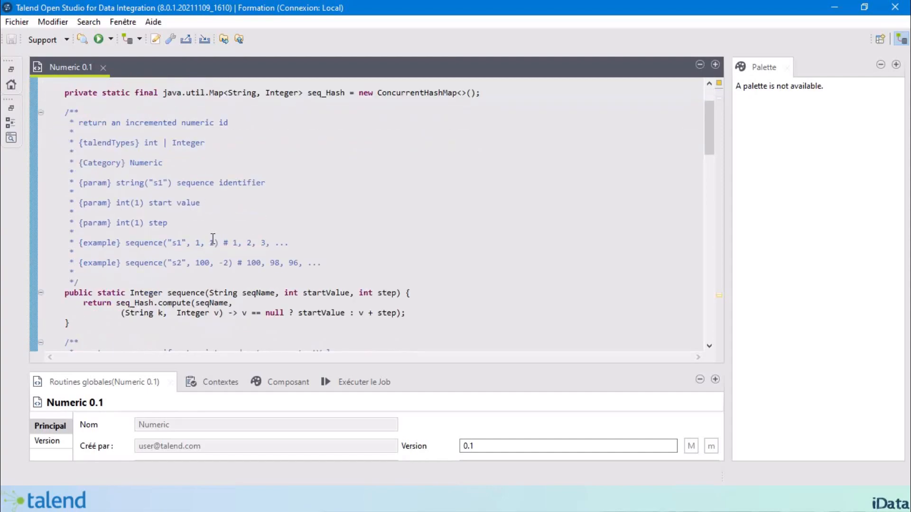
double_click(196, 293)
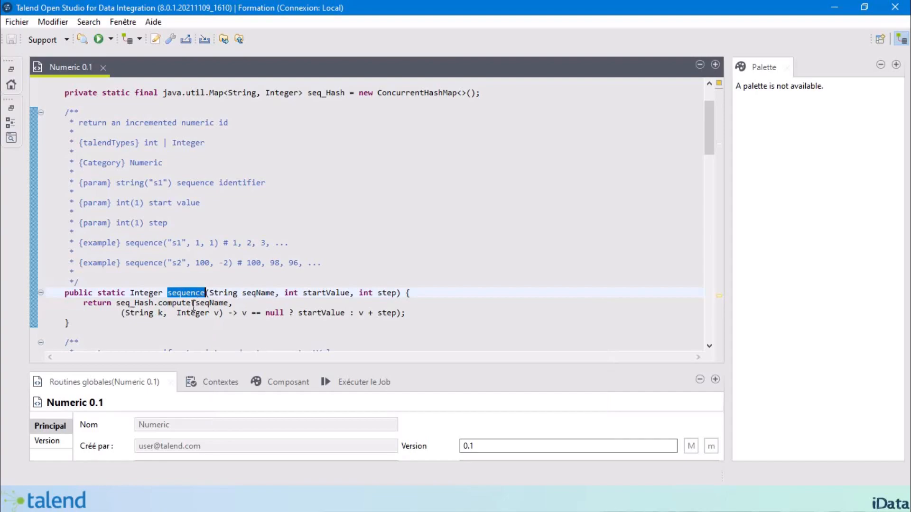
Step: Examine the resetSequence and removeSequence functions in the Numeric routine, including their parameters and examples
scroll(193, 306, "down", 5)
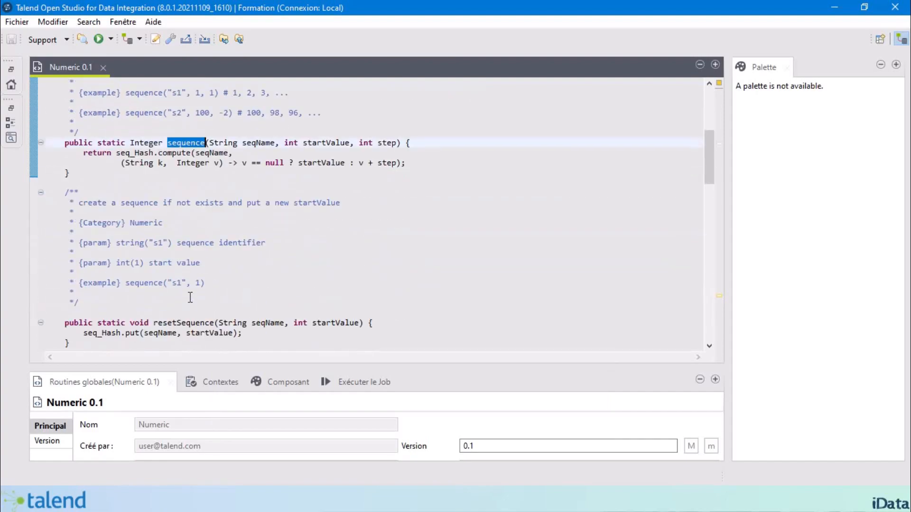
scroll(190, 297, "down", 2)
double_click(195, 263)
mouse_move(189, 264)
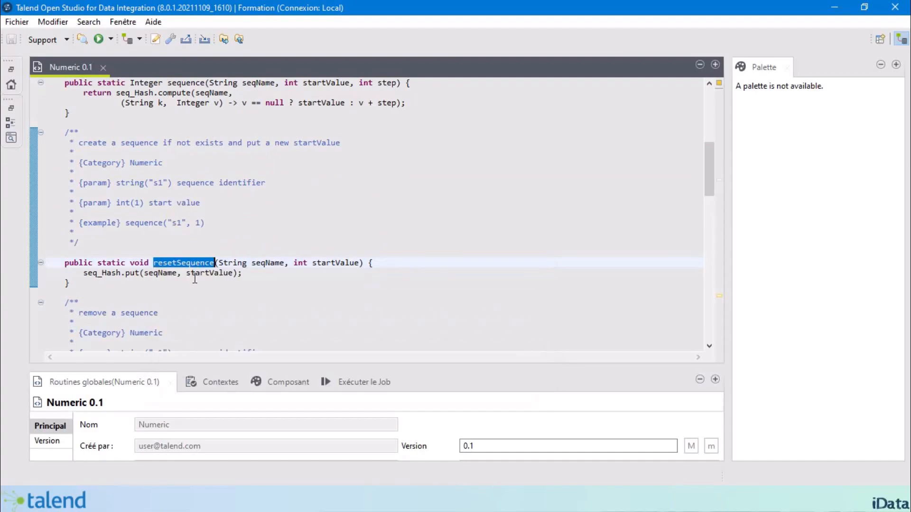
scroll(194, 279, "down", 2)
scroll(196, 274, "down", 1)
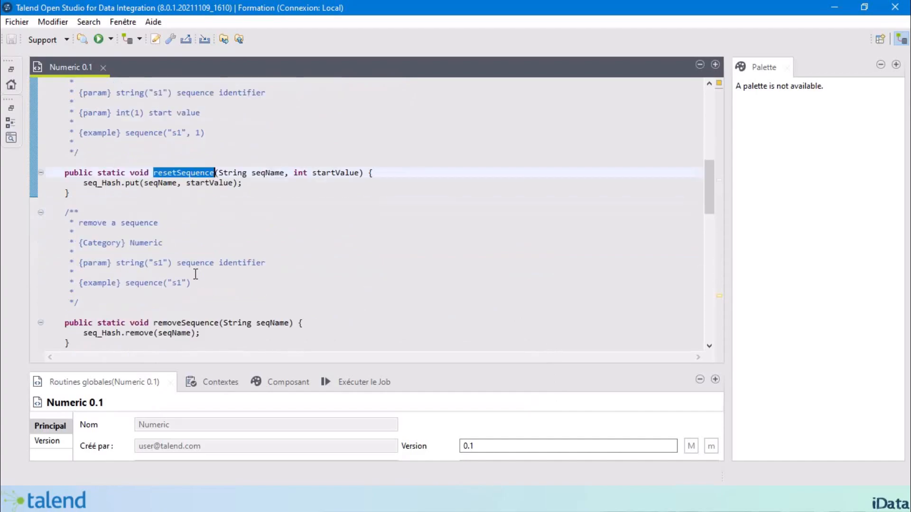
scroll(195, 274, "down", 2)
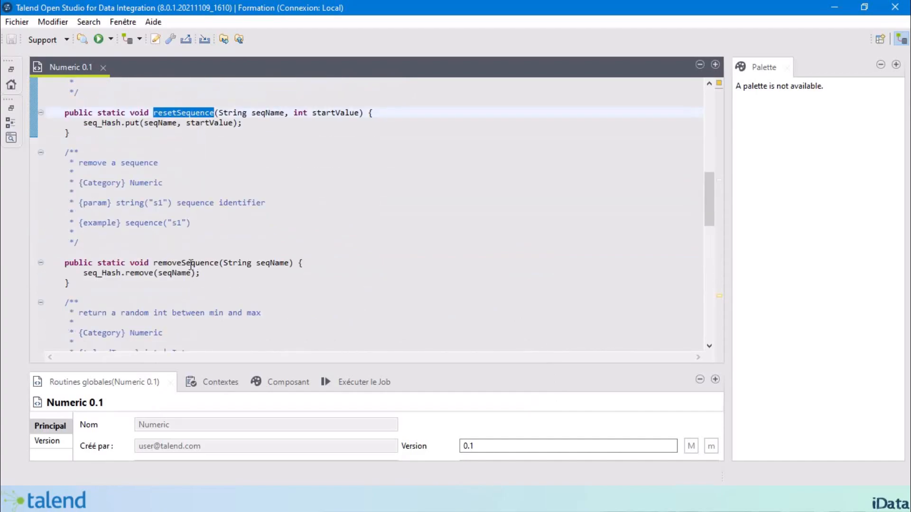
double_click(192, 263)
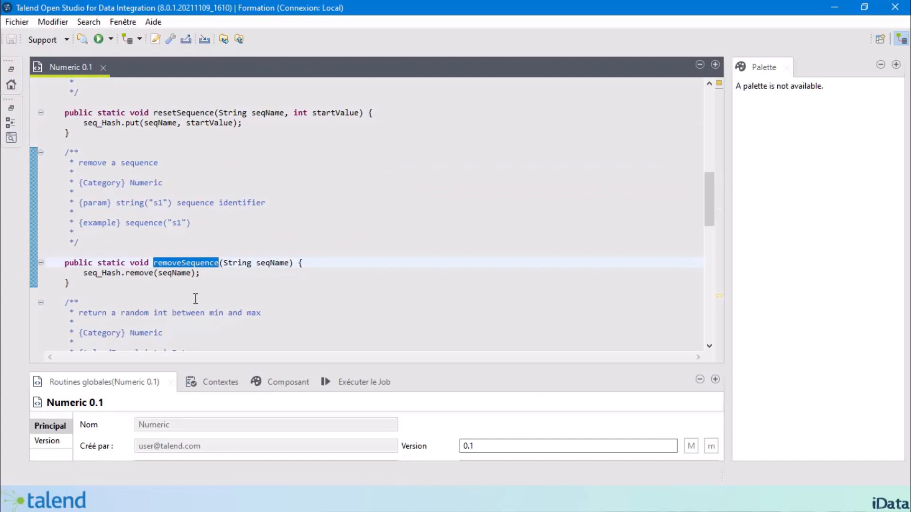
Step: Examine the random function with its min and max parameters, and the convertImpliedDecimalFormat function
scroll(208, 306, "down", 8)
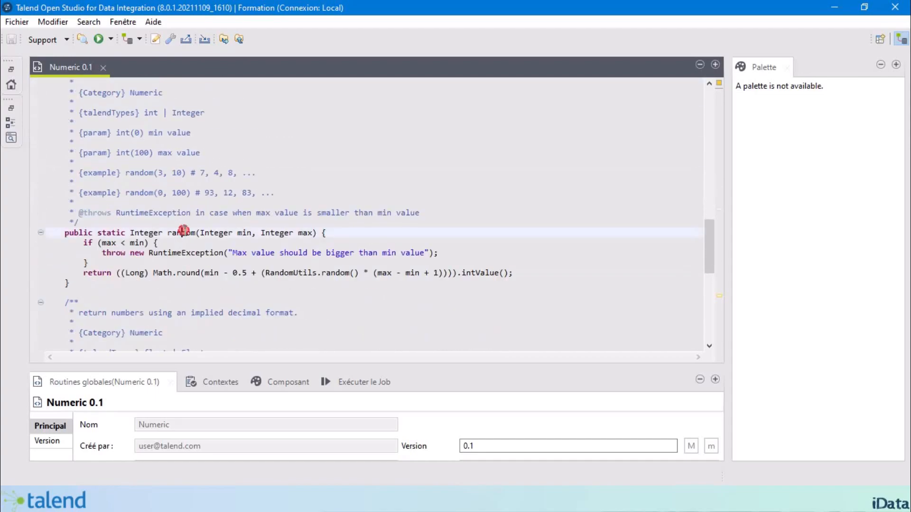
double_click(177, 235)
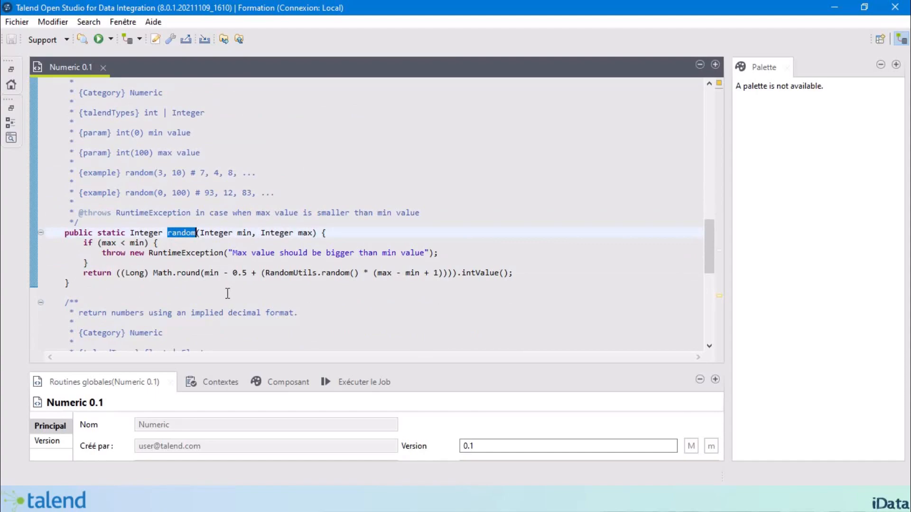
double_click(245, 233)
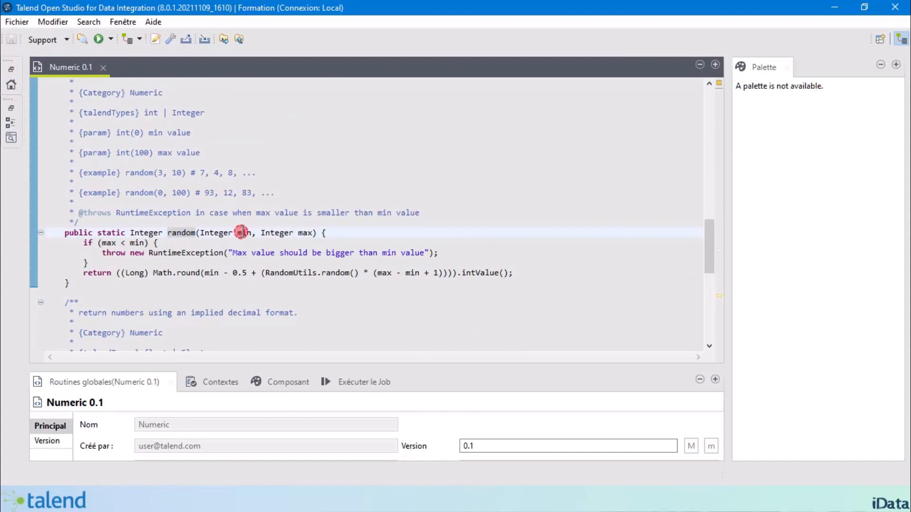
double_click(305, 233)
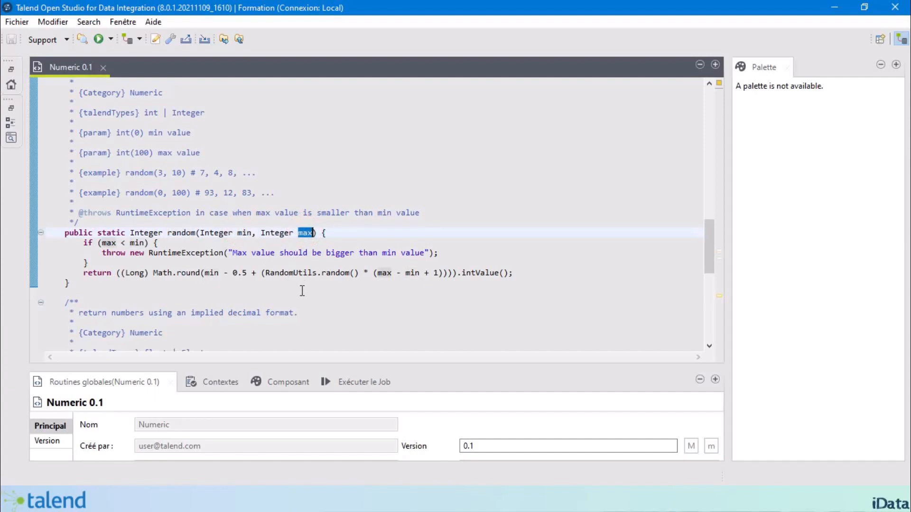
scroll(249, 273, "down", 7)
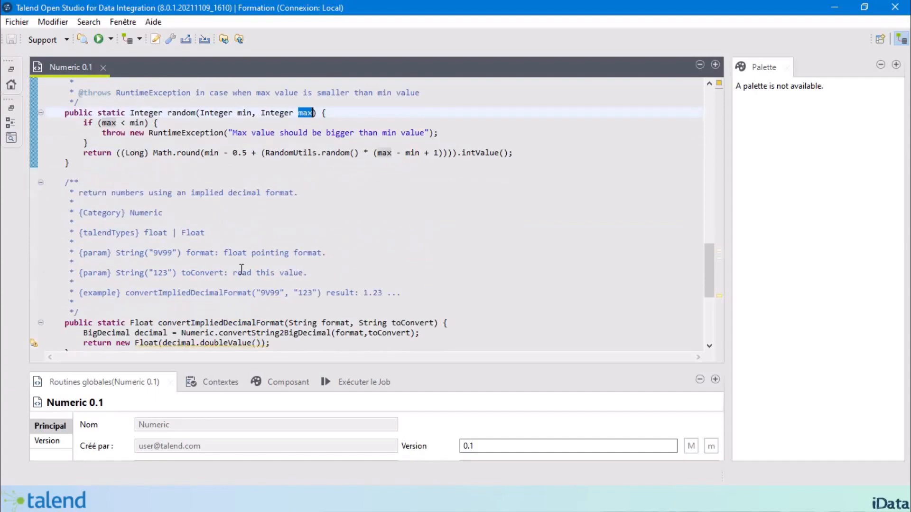
double_click(220, 233)
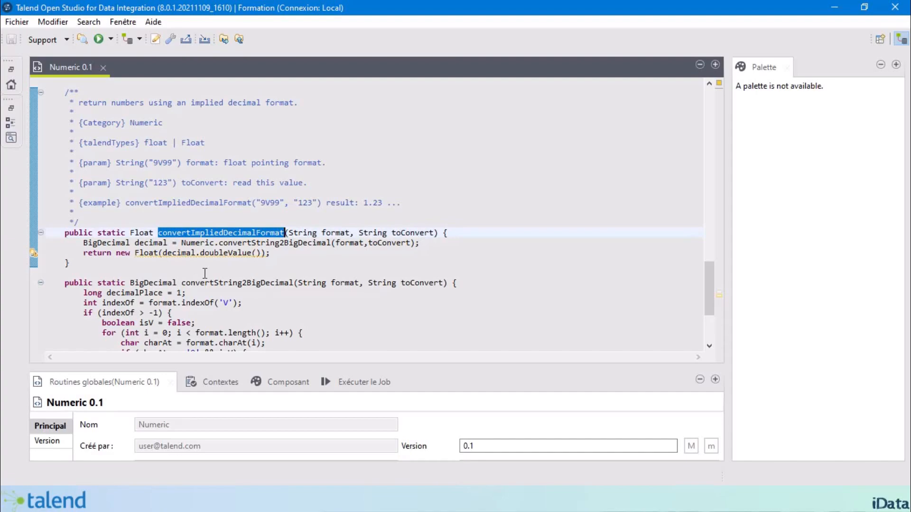
Step: Create a new job named jNumeric in the Section9 job folder
left_click(10, 72)
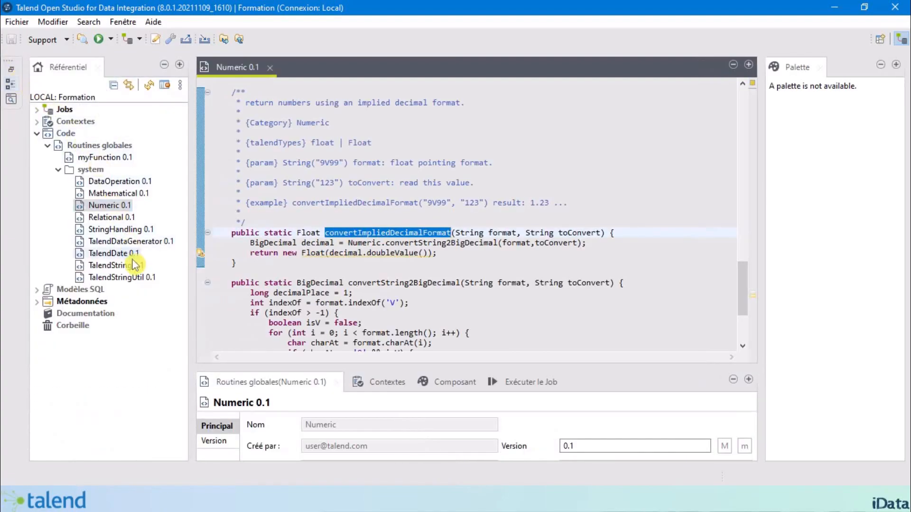
left_click(36, 111)
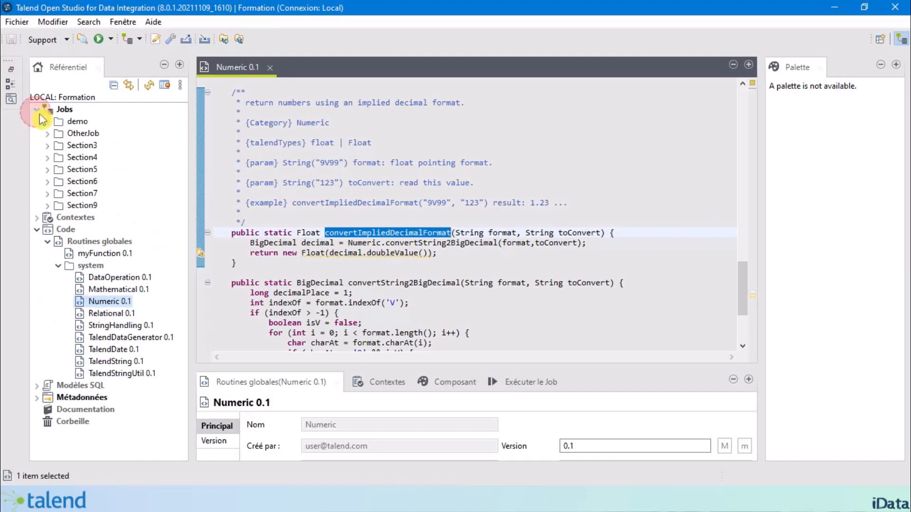
left_click(72, 205)
right_click(77, 209)
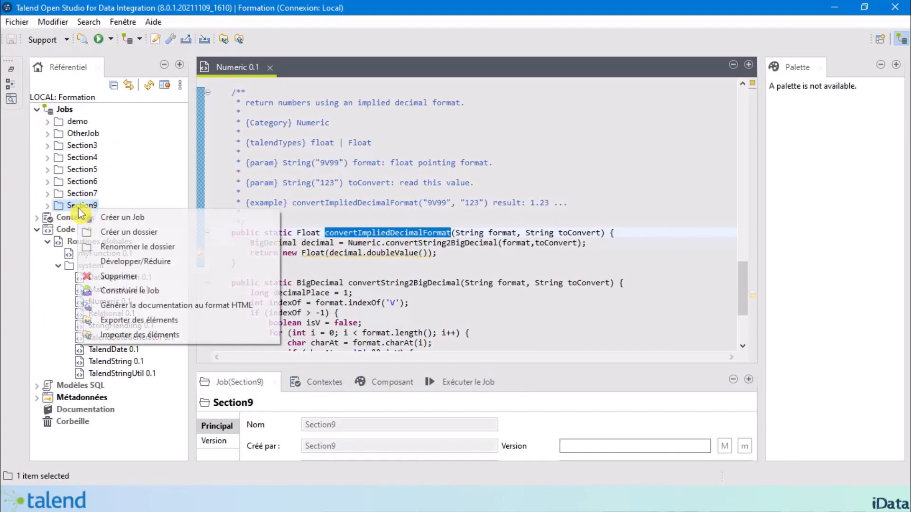
left_click(145, 222)
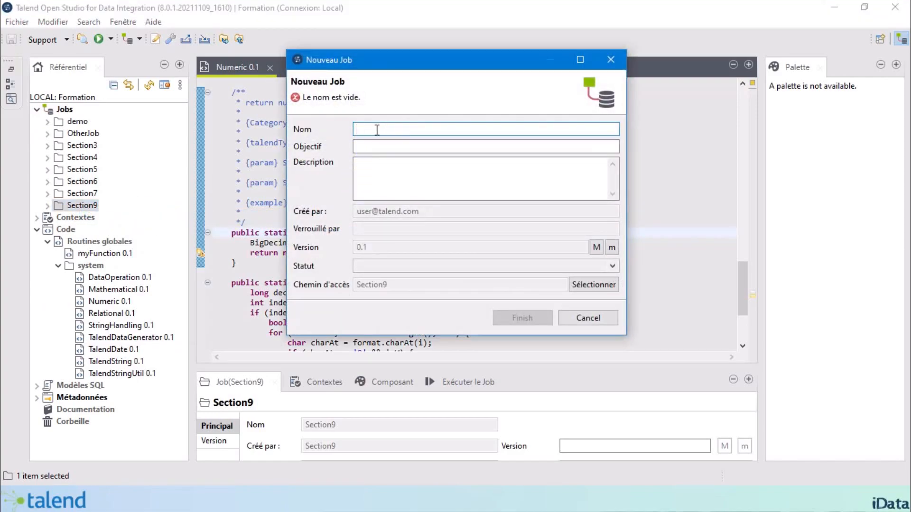
type("jNumeric")
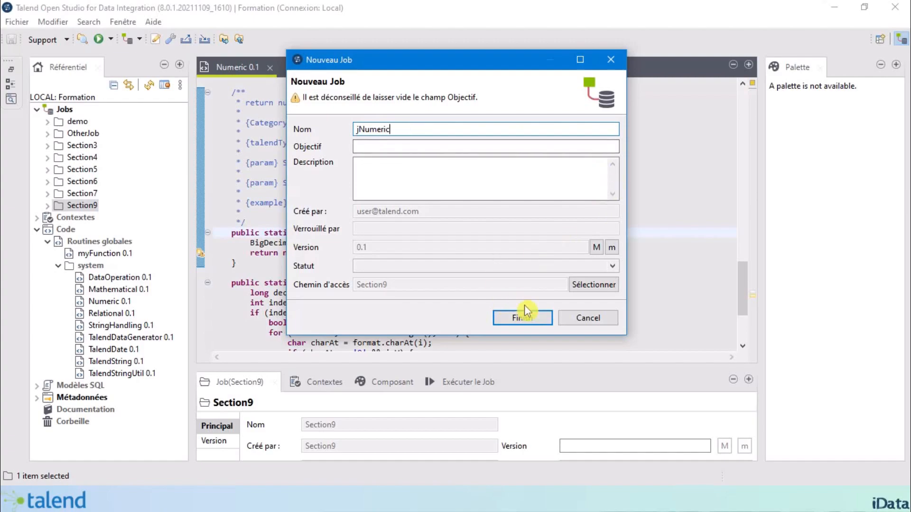
left_click(530, 325)
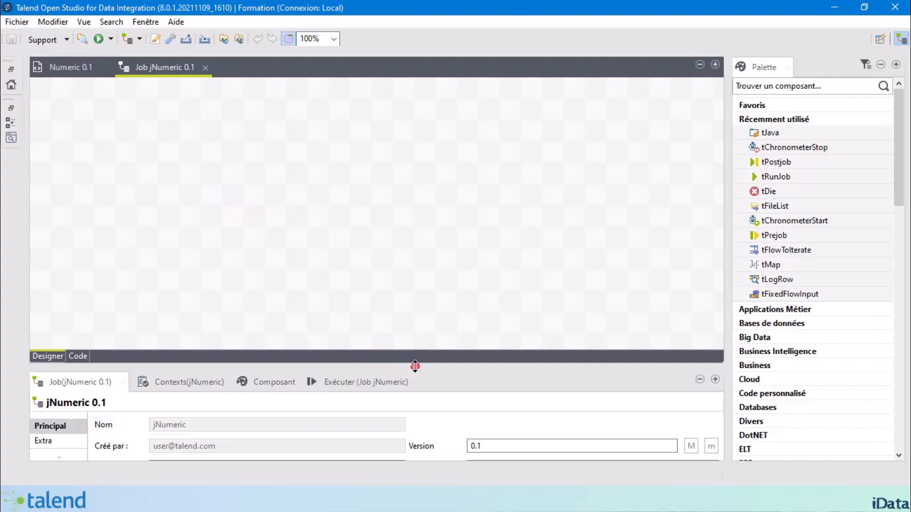
Step: Add a tRowGenerator component to the jNumeric job and open its schema editor
left_click_drag(414, 362, 405, 280)
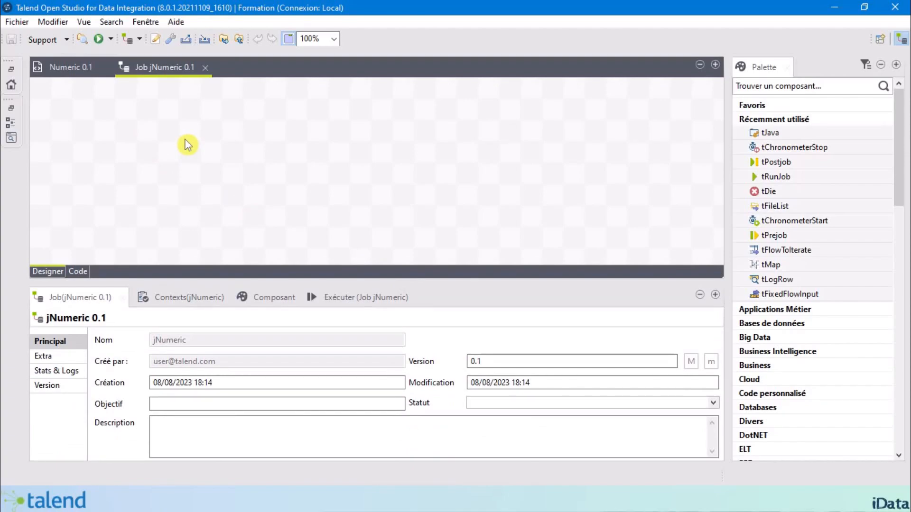
type("tr")
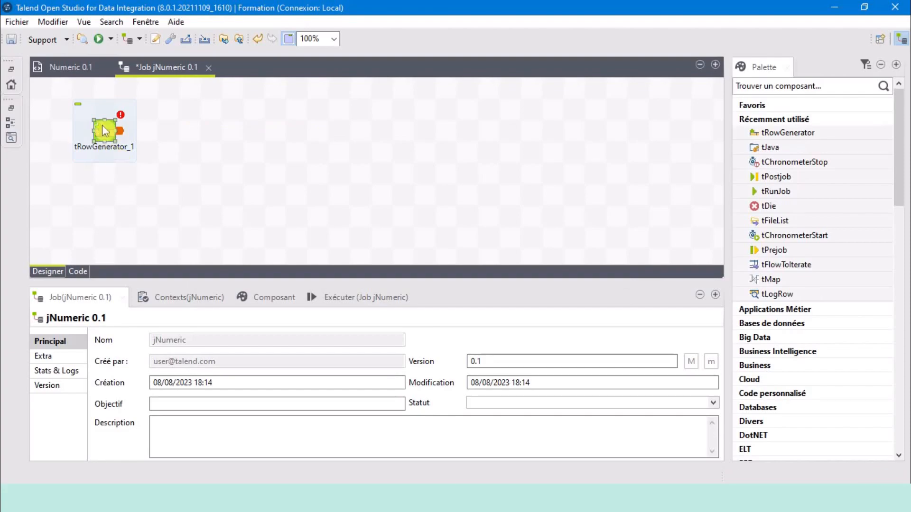
left_click(105, 132)
double_click(105, 131)
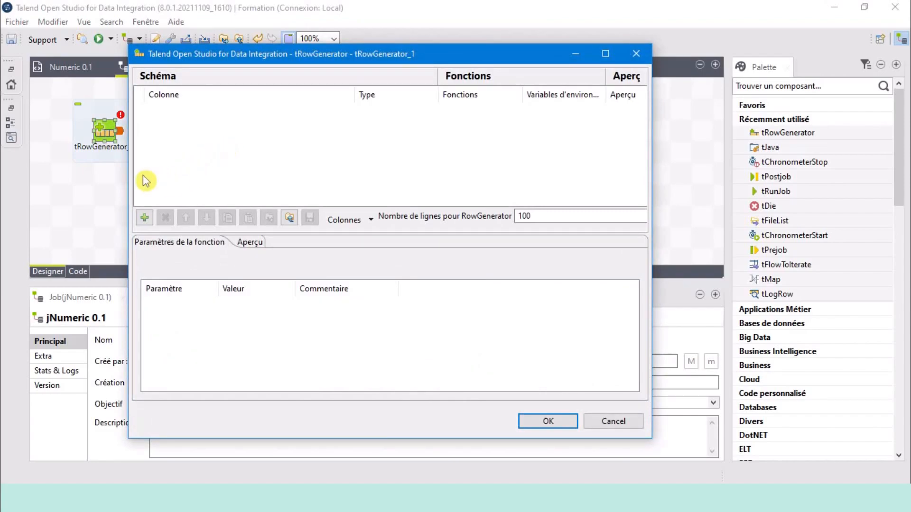
Step: Add a String column named Value to the tRowGenerator schema
left_click(147, 222)
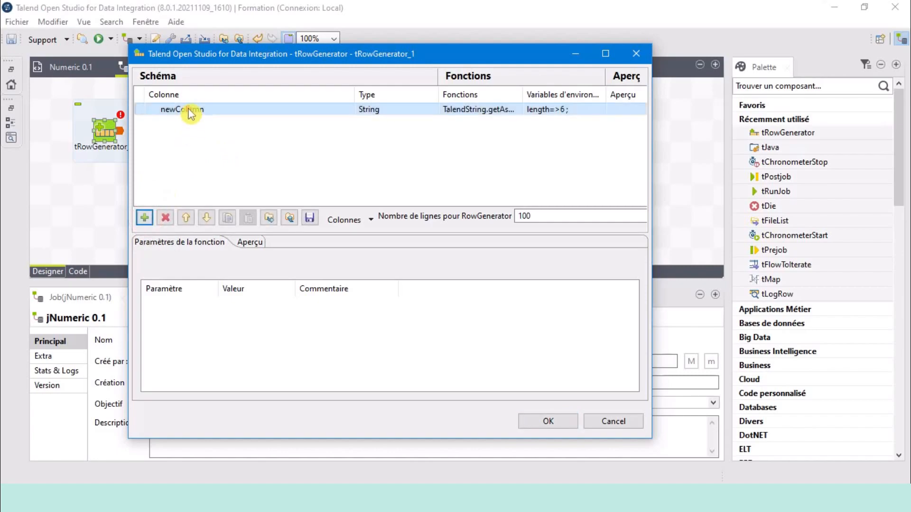
left_click(189, 110)
type("Value")
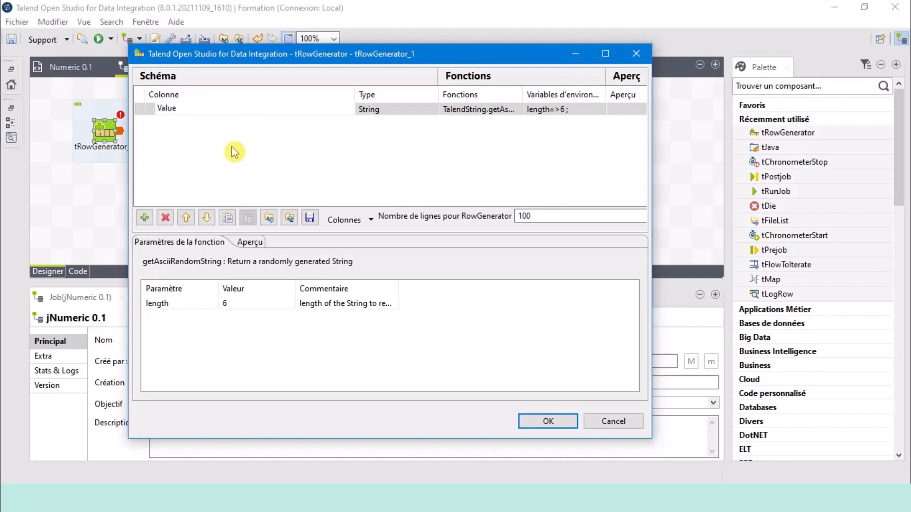
left_click(396, 112)
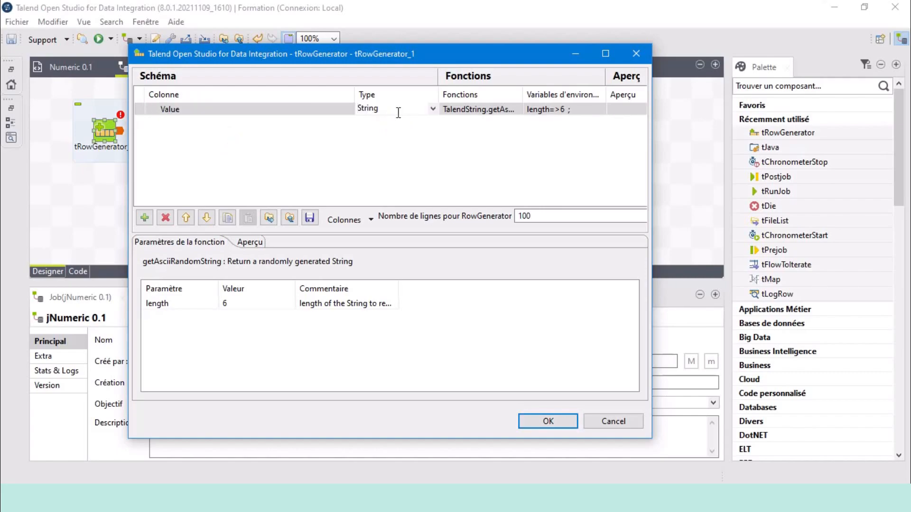
left_click_drag(522, 93, 569, 95)
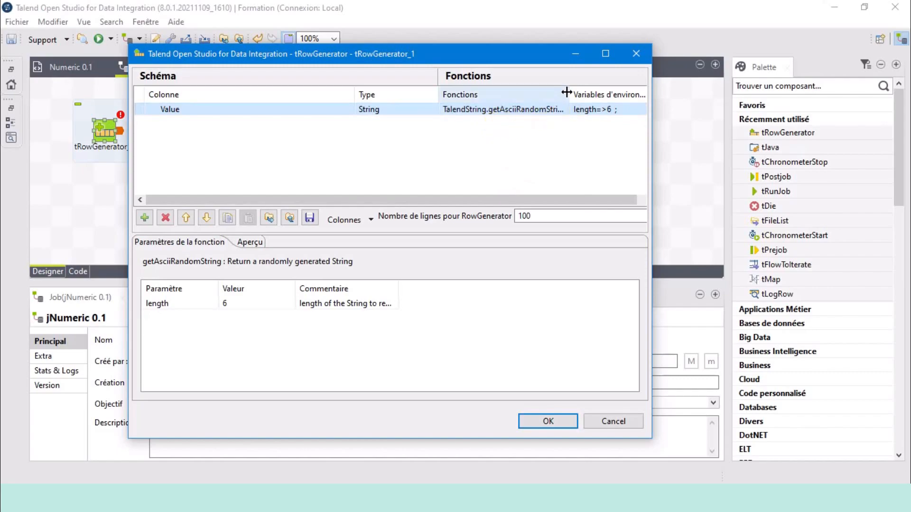
left_click_drag(569, 93, 520, 100)
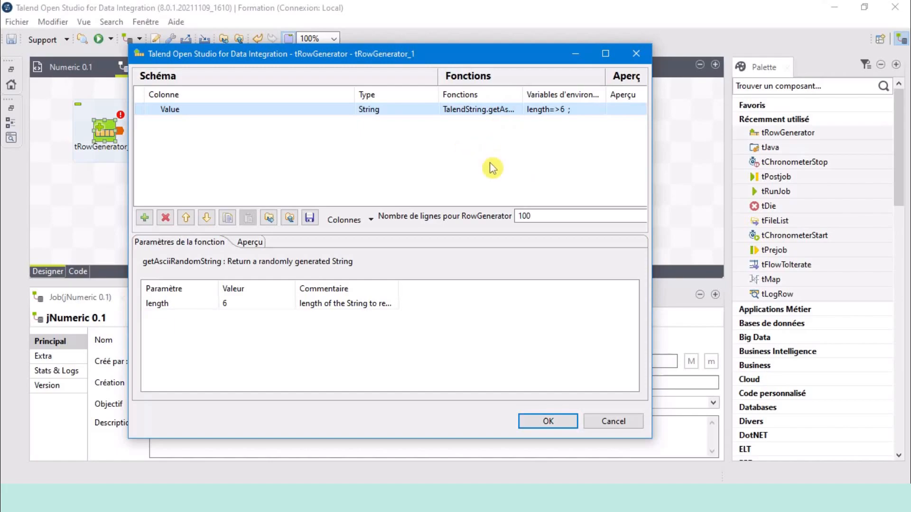
Step: Set the number of rows for the tRowGenerator to 20 and accept its configuration
double_click(553, 215)
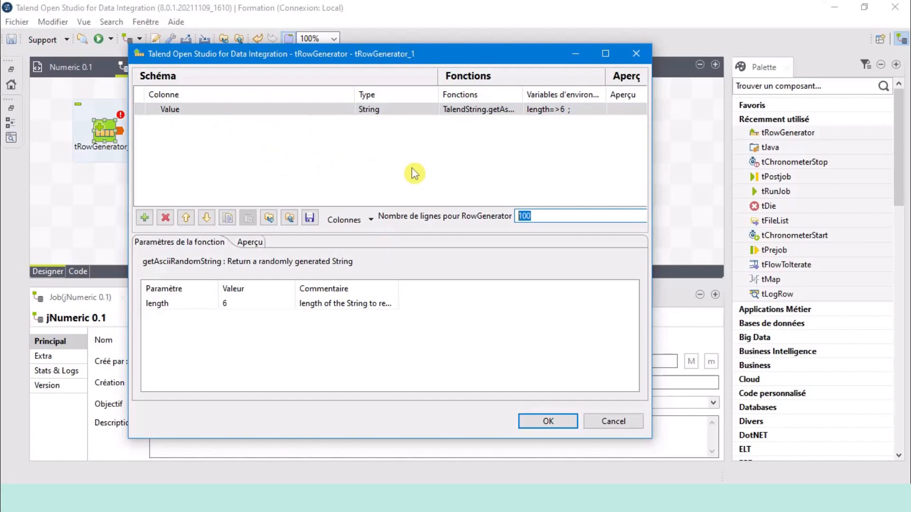
type("20")
left_click(550, 422)
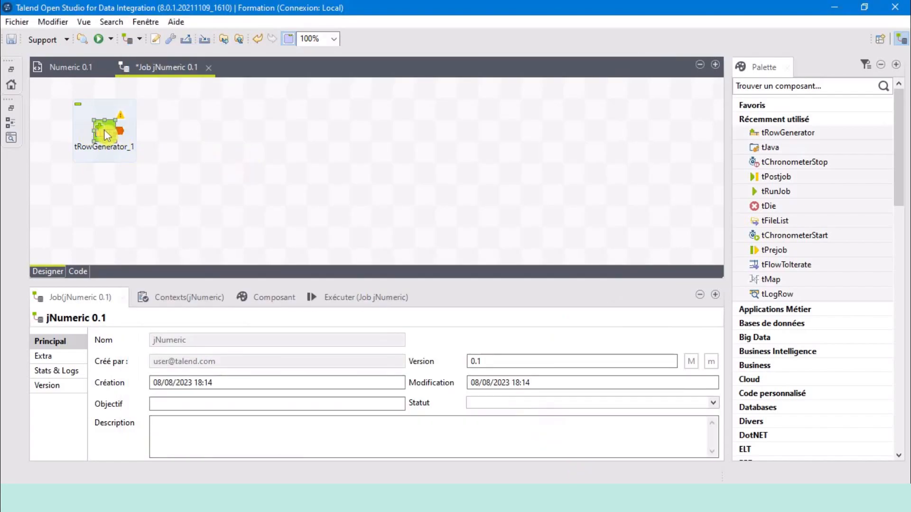
Step: Add a tMap component to the job beside the tRowGenerator
left_click_drag(105, 135, 105, 145)
left_click(227, 148)
type("tma")
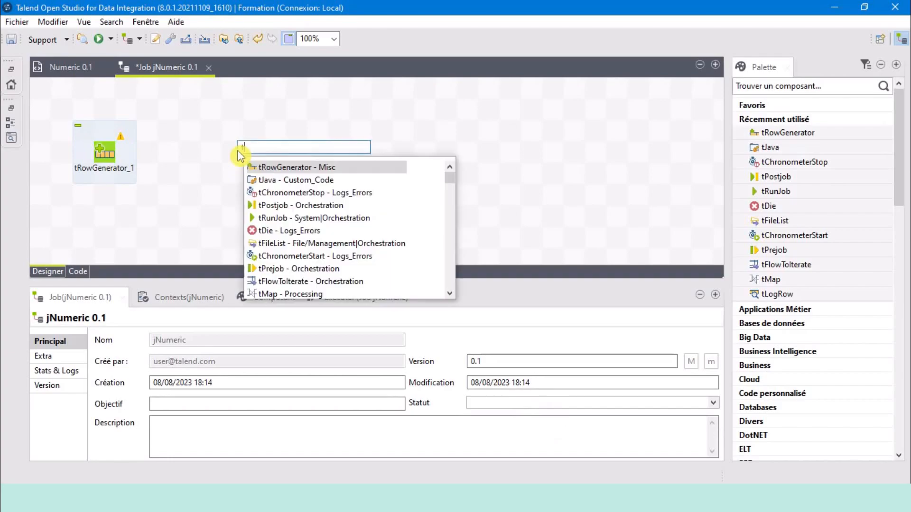
double_click(274, 167)
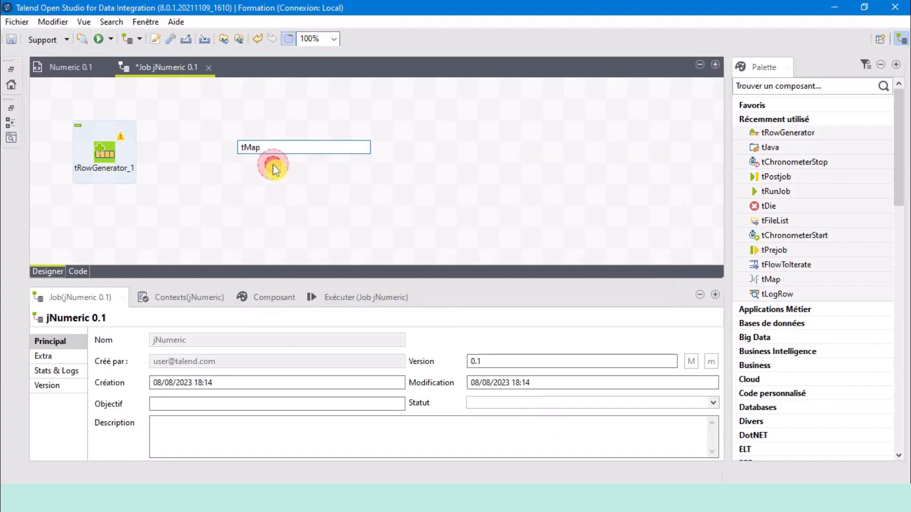
right_click(109, 156)
mouse_move(110, 164)
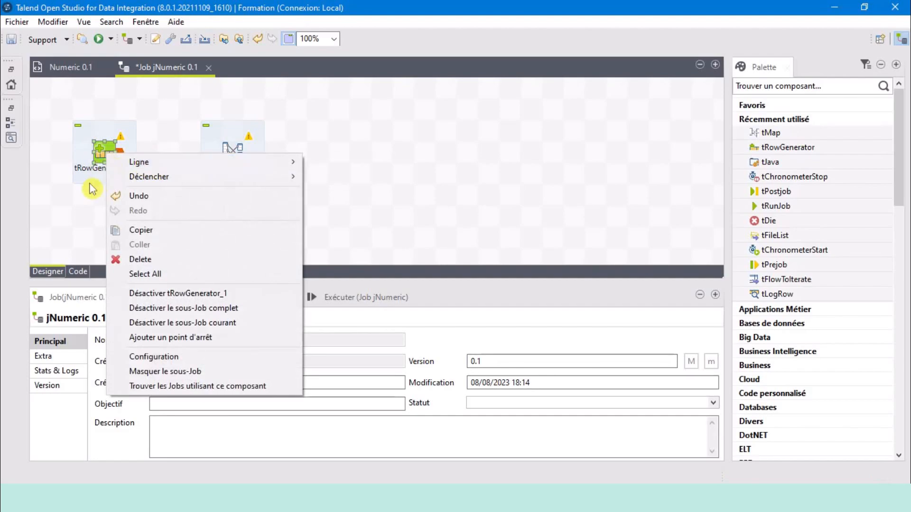
left_click(84, 204)
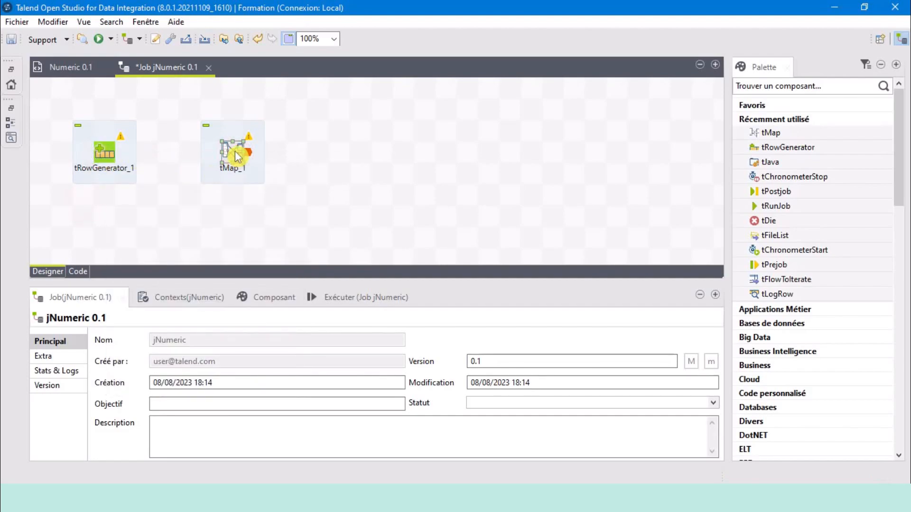
Step: Connect the tRowGenerator to the tMap with a Principal row link and open the tMap editor
right_click(105, 153)
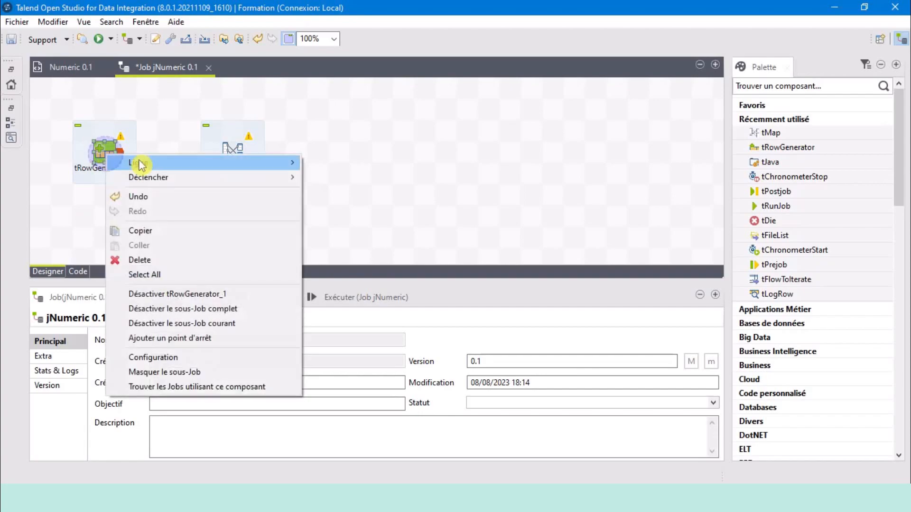
mouse_move(142, 163)
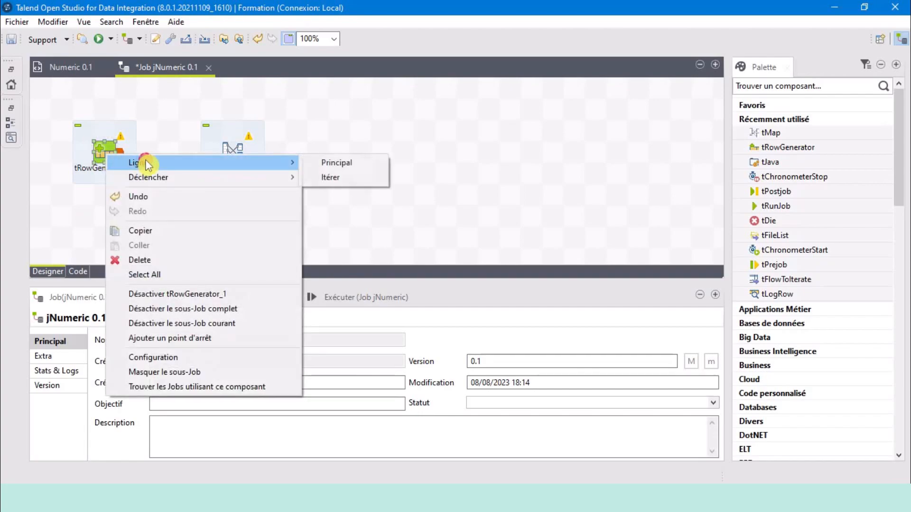
left_click(350, 165)
left_click(236, 157)
double_click(235, 154)
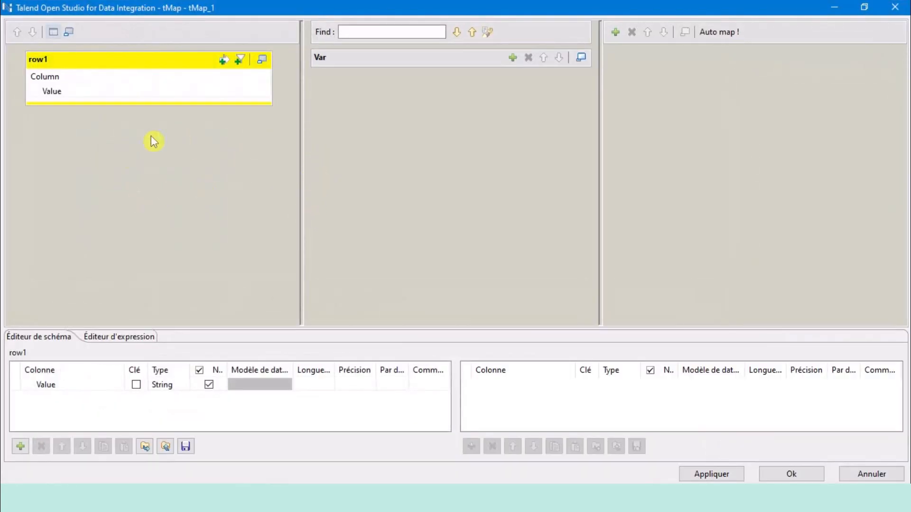
Step: Create a new tMap output named out1 and map the row1 Value column into it
left_click(616, 33)
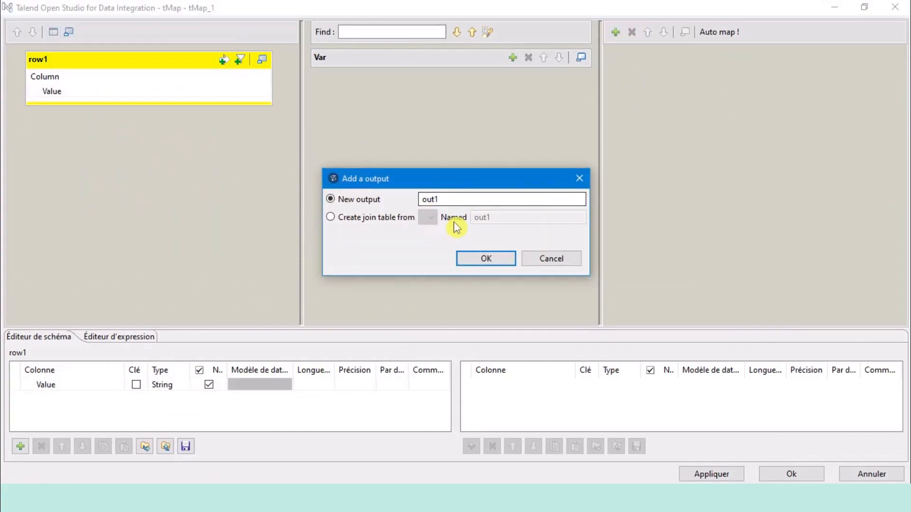
left_click(493, 263)
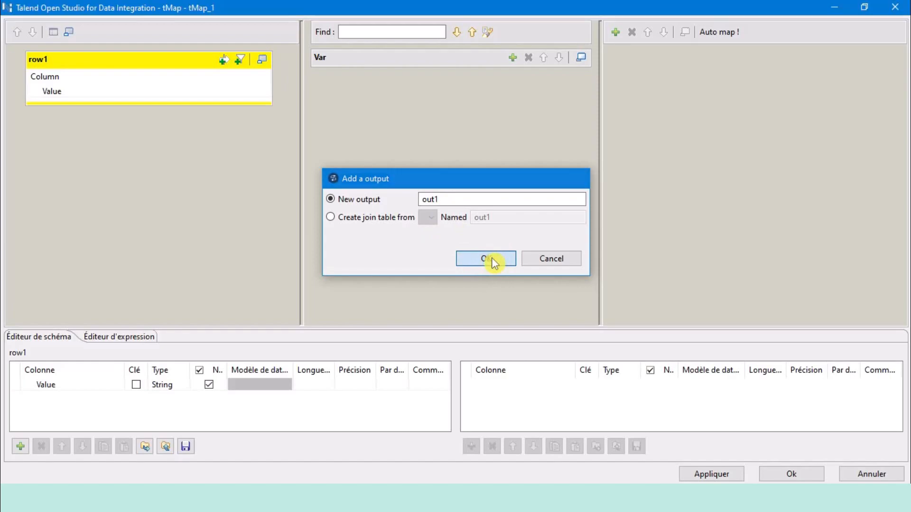
left_click(491, 258)
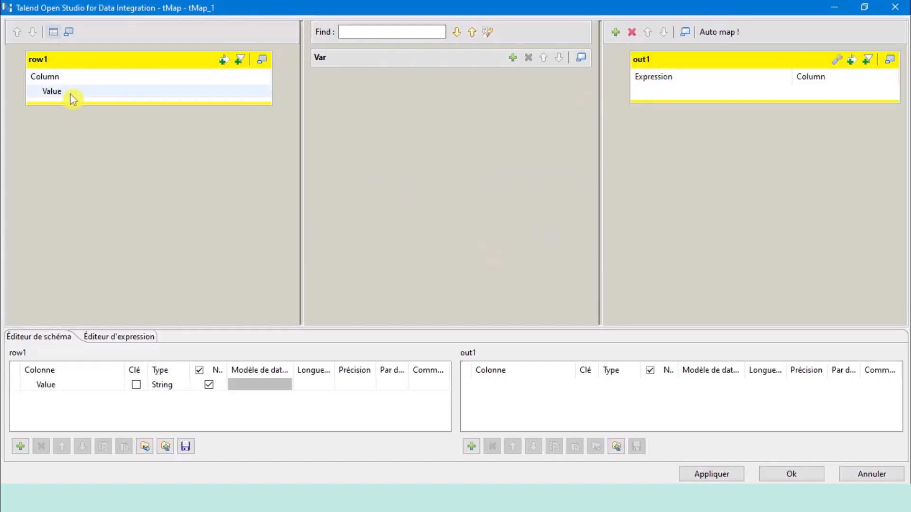
left_click_drag(72, 98, 683, 101)
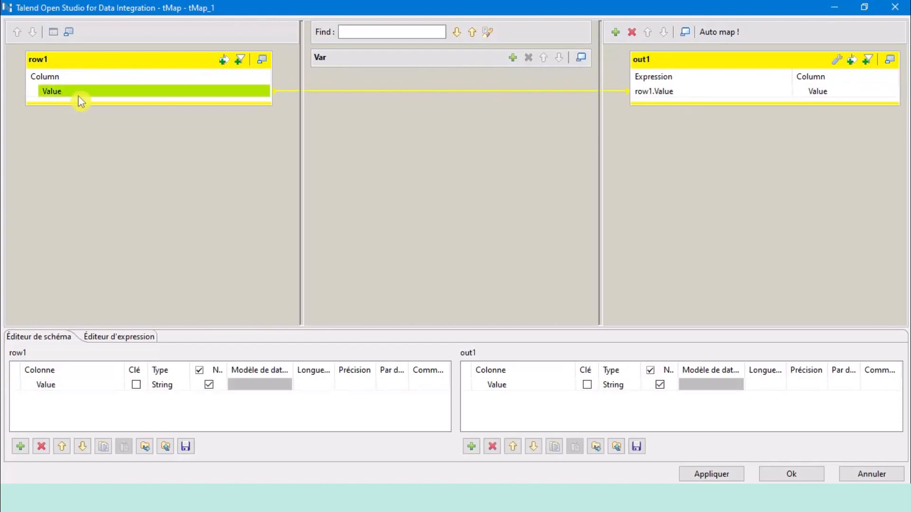
Step: Enlarge the out1 output table and the schema editor area to make room for more columns
left_click(702, 92)
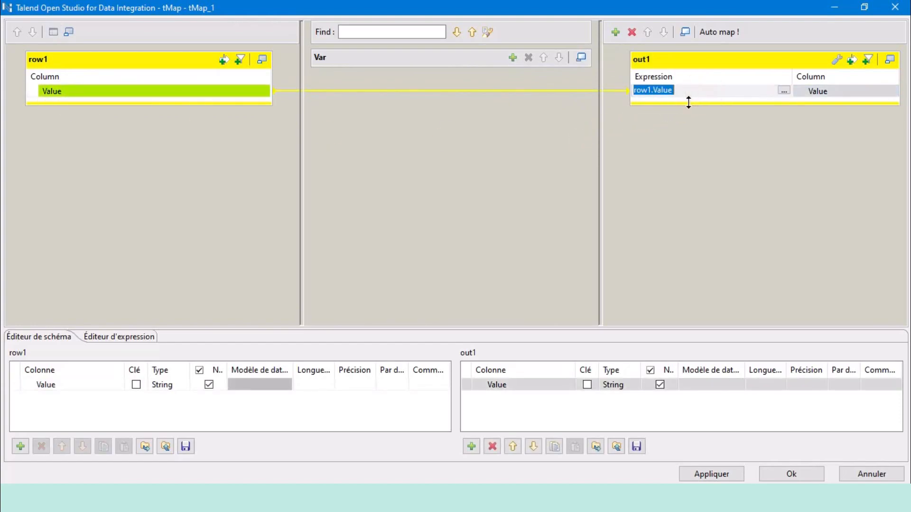
left_click_drag(687, 101, 692, 194)
left_click(736, 166)
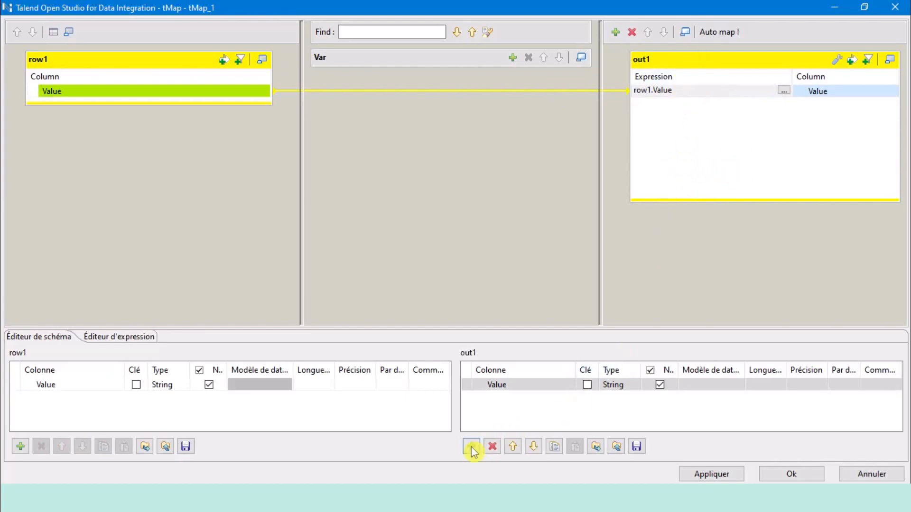
left_click_drag(528, 329, 528, 266)
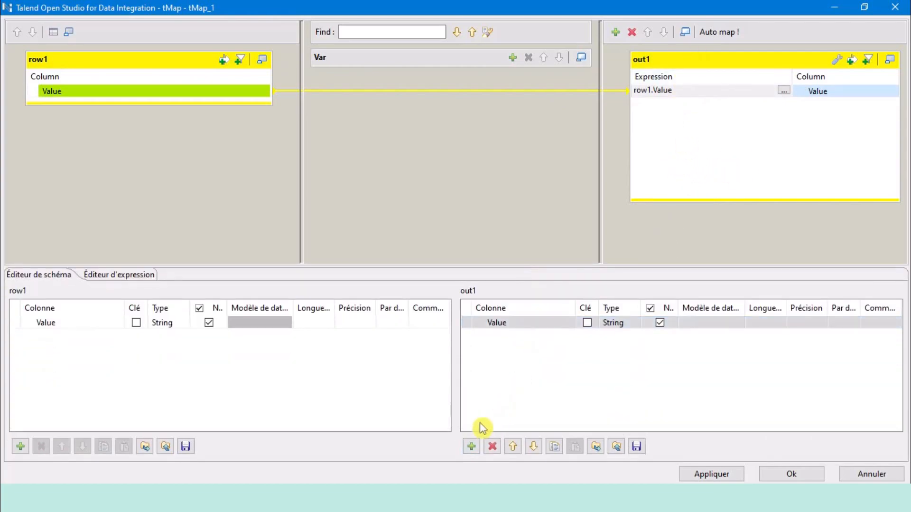
Step: Add a column named Sequence_1 of type Integer to the out1 schema
left_click(473, 448)
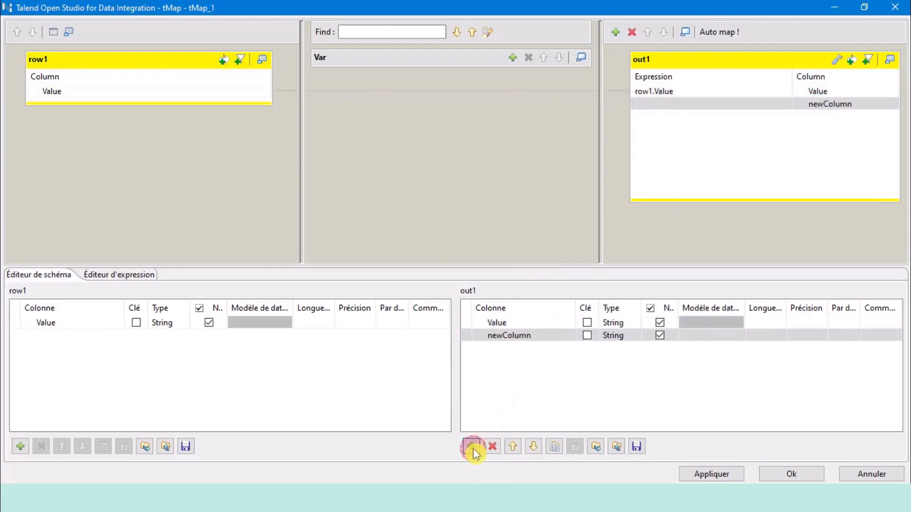
left_click(527, 338)
type("S")
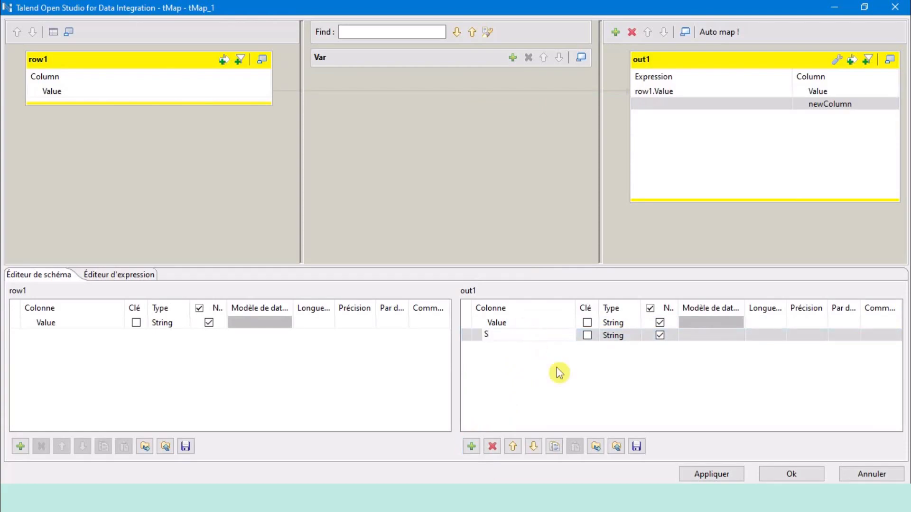
type("equence_")
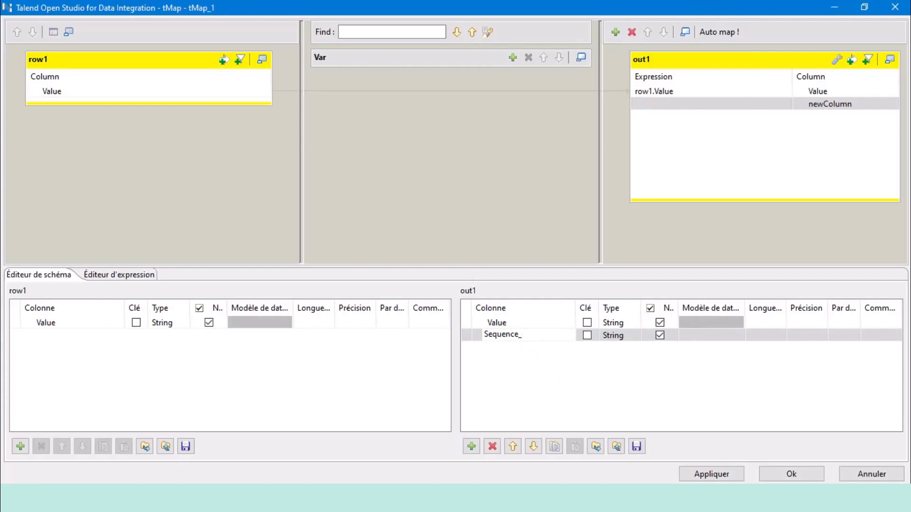
type("1")
left_click(582, 395)
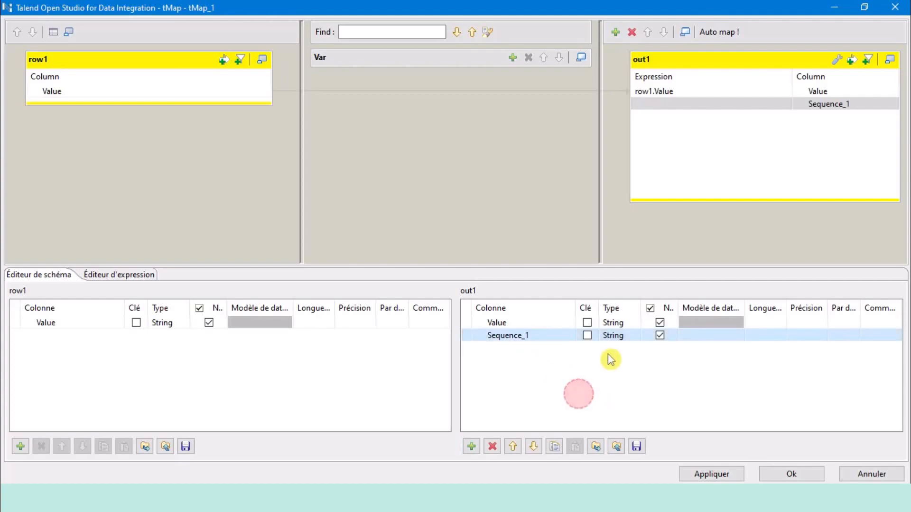
left_click(625, 336)
left_click(657, 337)
left_click(640, 335)
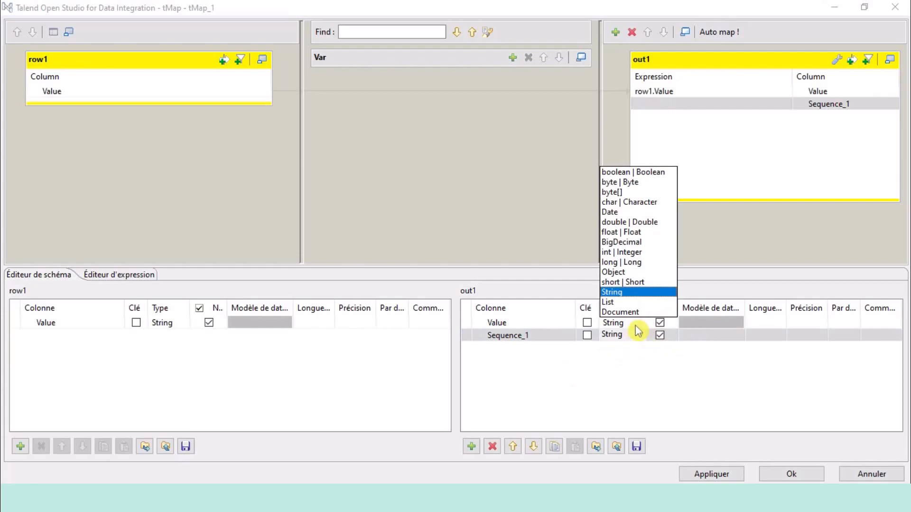
left_click(650, 253)
left_click(636, 390)
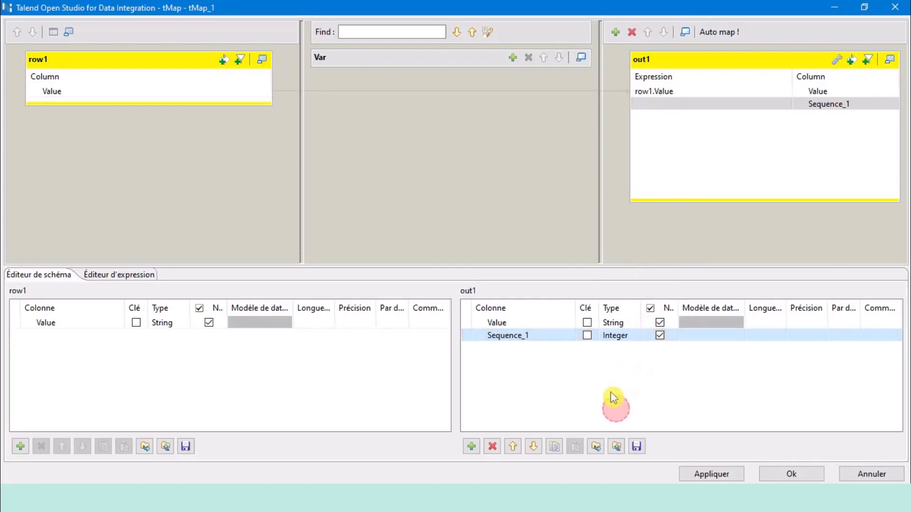
Step: Add a column named Sequence_2 of type Integer to the out1 schema
left_click(471, 446)
left_click(517, 347)
type("Sequence")
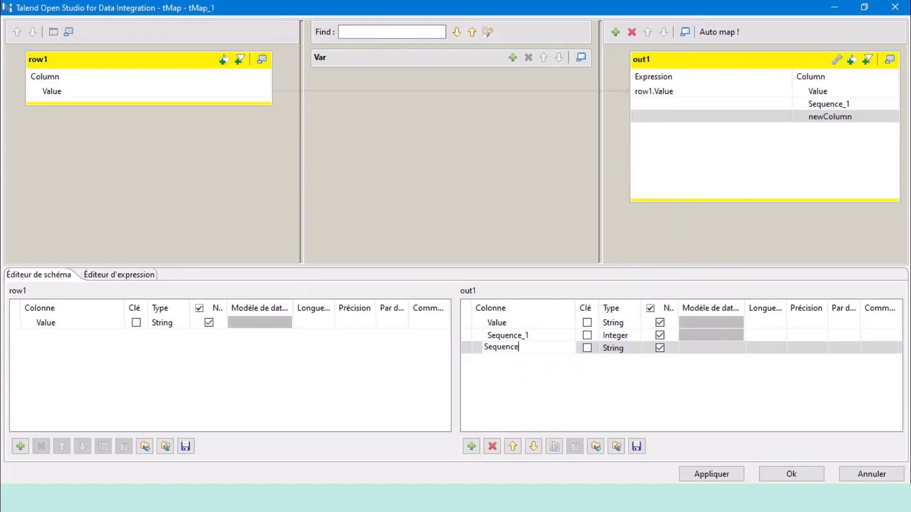
type("_2")
left_click(575, 372)
left_click(626, 351)
left_click(644, 350)
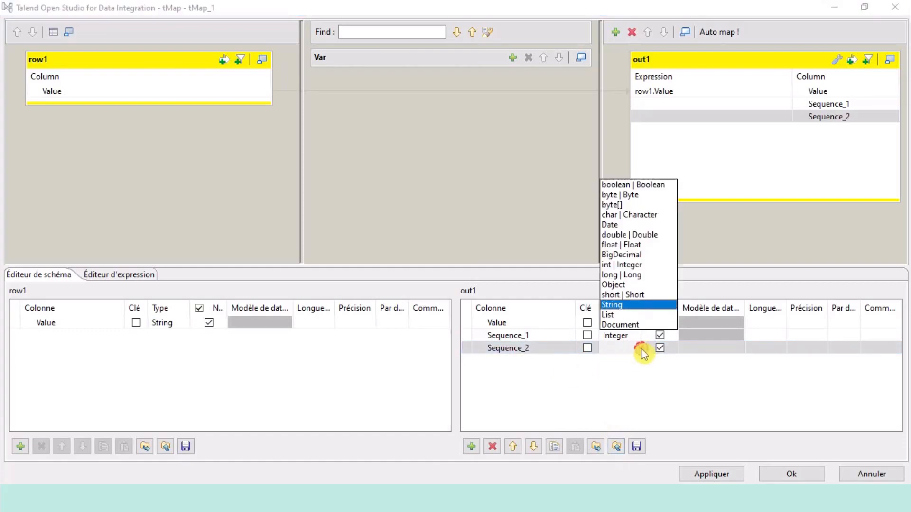
left_click(640, 263)
left_click(615, 385)
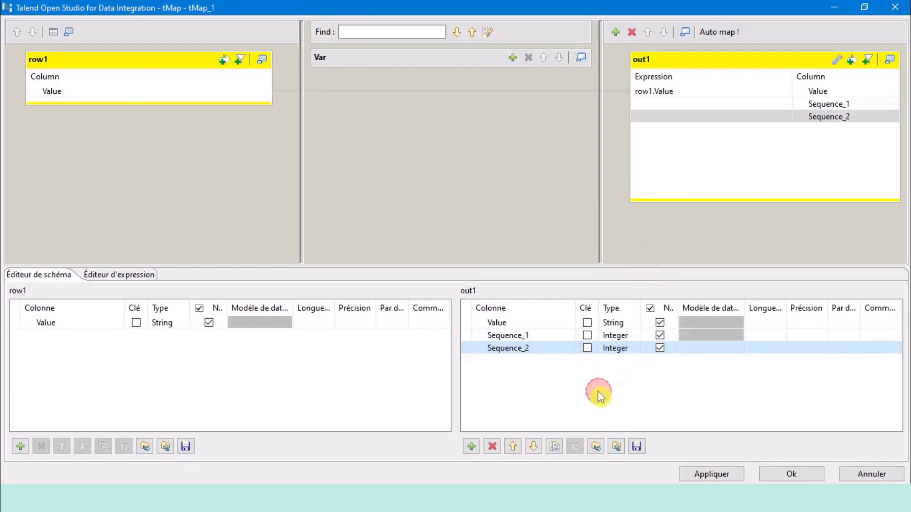
Step: Insert the Numeric sequence function as the expression for Sequence_1 using the expression builder
left_click(525, 335)
left_click(510, 377)
left_click(536, 335)
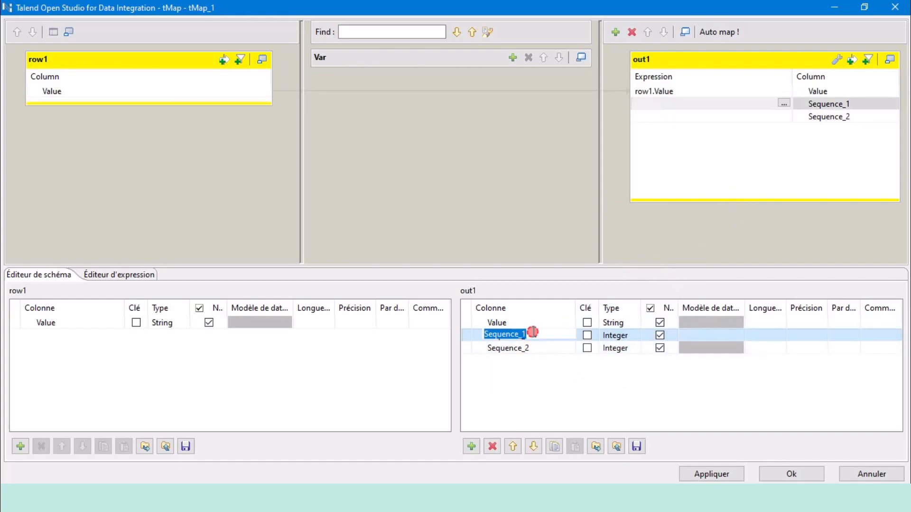
left_click(716, 105)
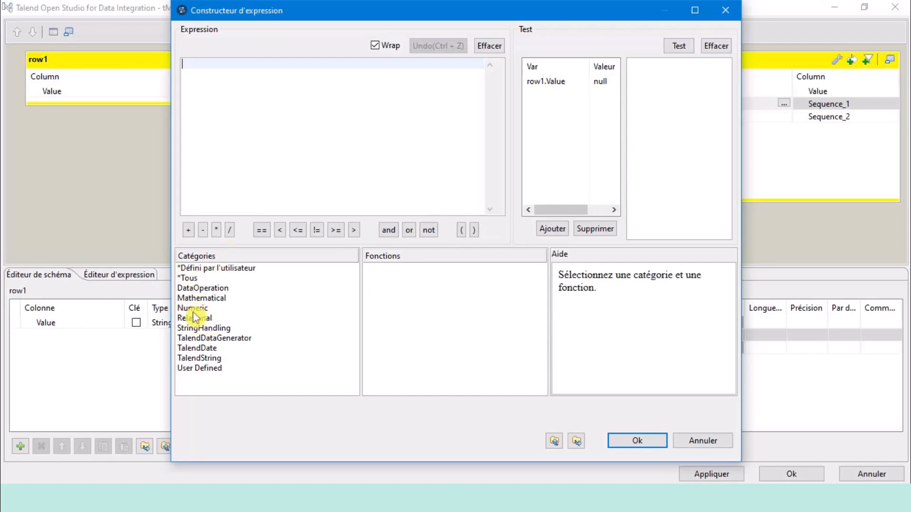
left_click(195, 309)
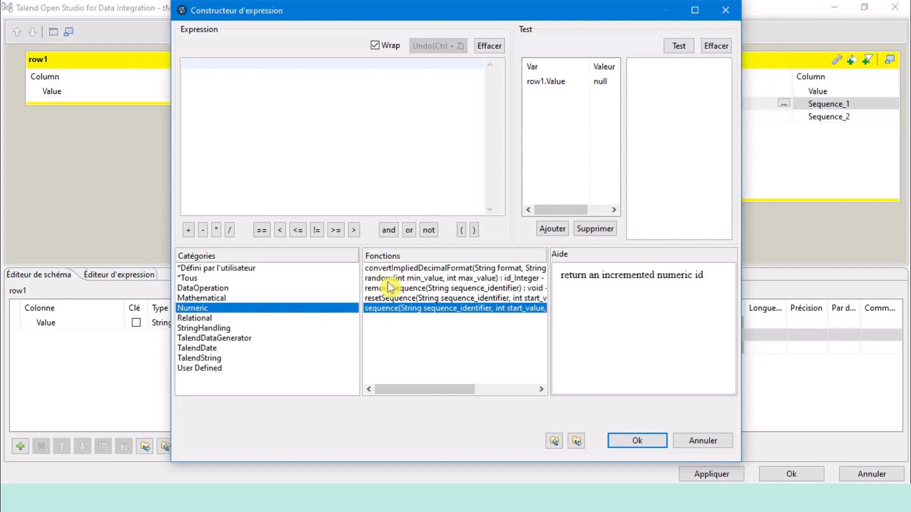
double_click(389, 309)
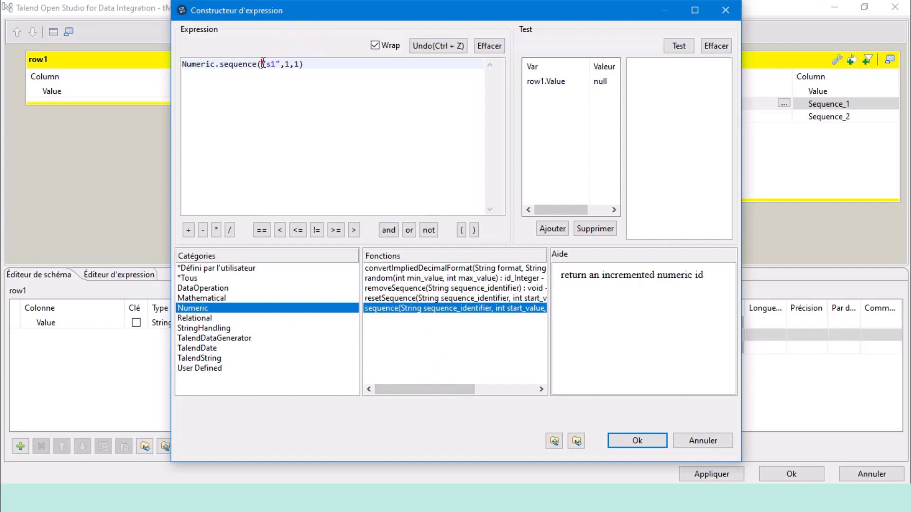
Step: Check the identifier, start value and step arguments of Numeric.sequence("s1",1,1) and accept the expression
mouse_move(263, 62)
left_mouse_down()
mouse_move(283, 62)
mouse_move(262, 64)
mouse_move(276, 64)
left_mouse_up()
left_click_drag(274, 58, 269, 58)
left_click(273, 64)
double_click(276, 65)
double_click(287, 65)
double_click(297, 63)
left_click(636, 442)
Step: Copy the Sequence_1 expression to Sequence_2 and change its identifier to get Numeric.sequence("s2",1,1)
left_click(695, 119)
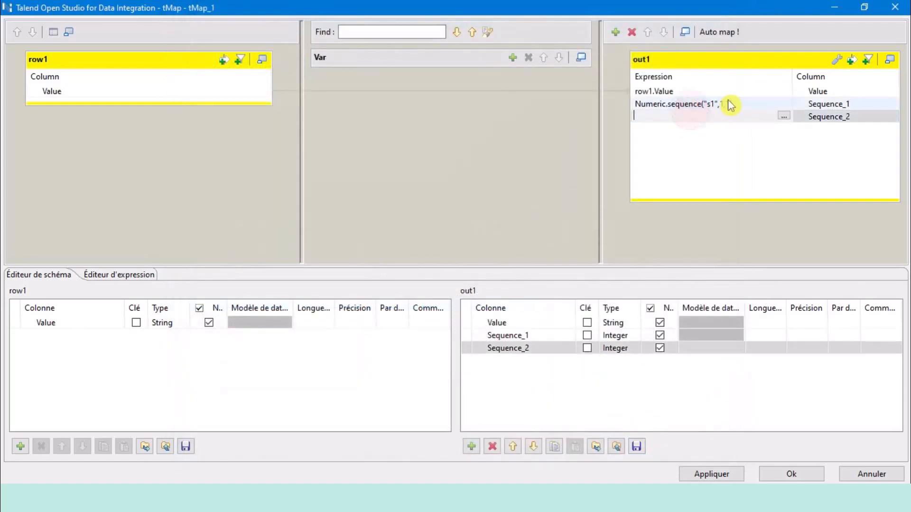
left_click(712, 102)
key("ctrl+c")
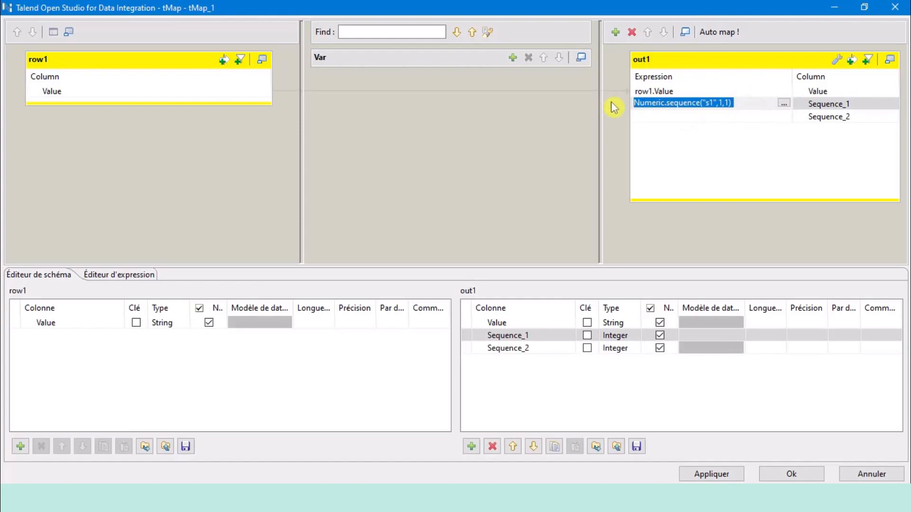
left_click(674, 116)
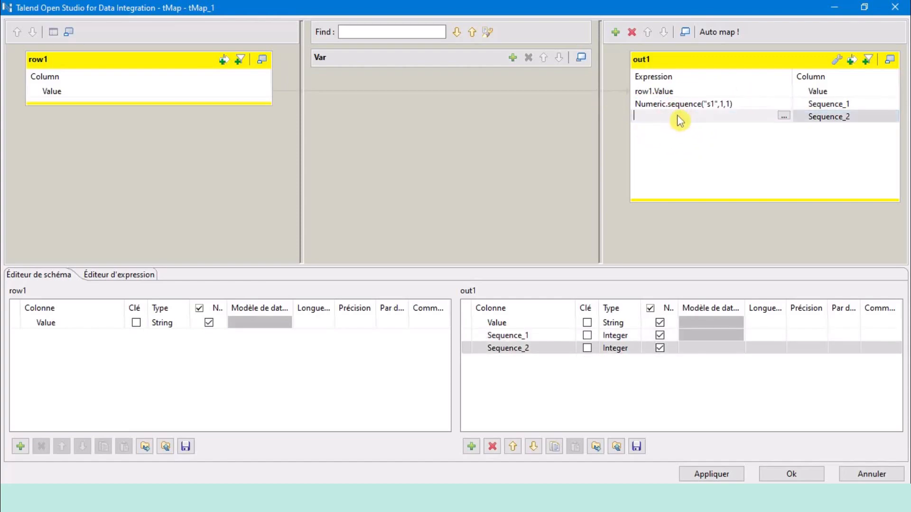
key("ctrl+v")
left_click(712, 116)
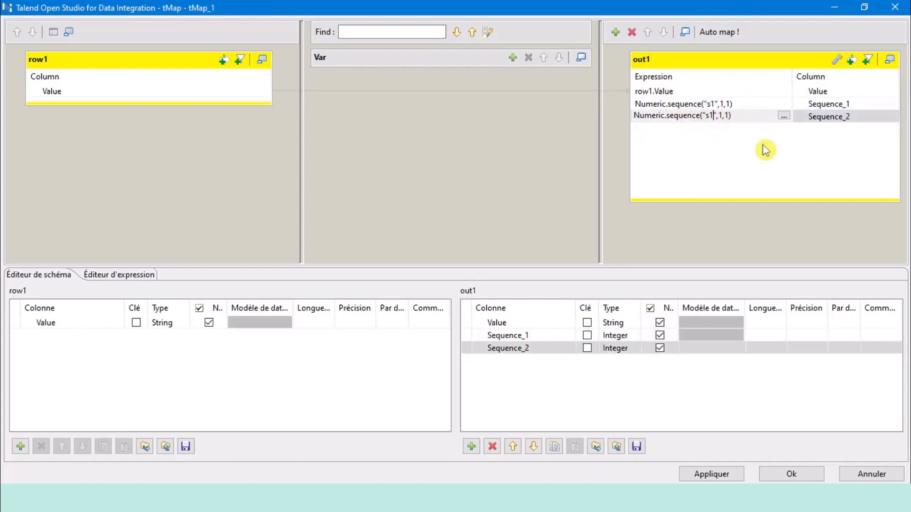
type("2")
left_click(742, 103)
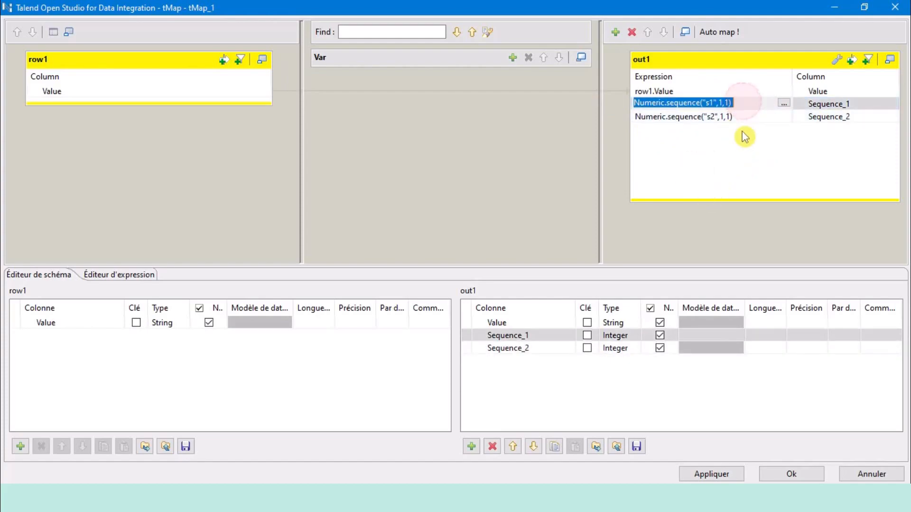
left_click(741, 117)
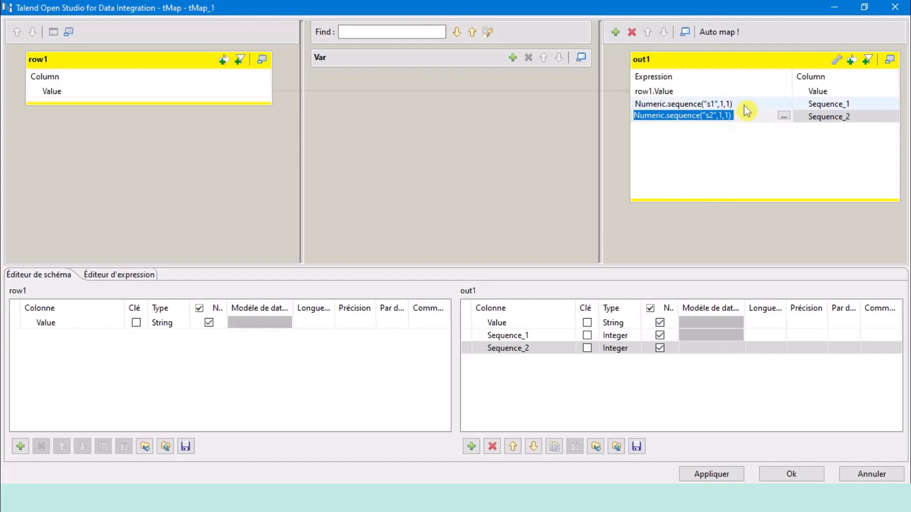
left_click(741, 102)
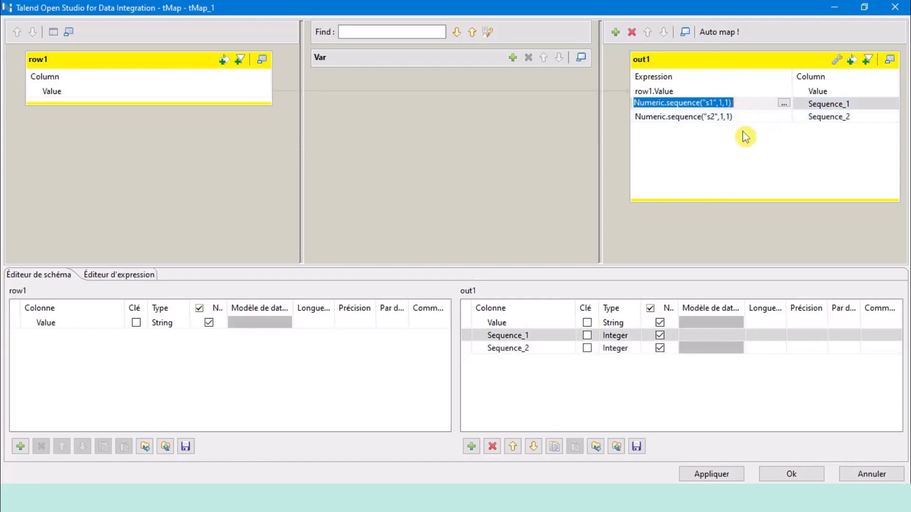
left_click(742, 119)
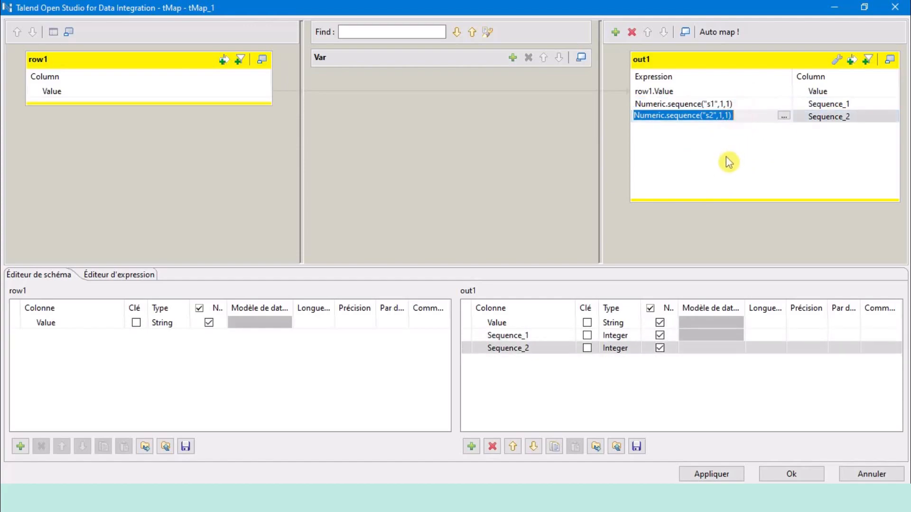
Step: Add a column named random_1 of type Integer to the out1 schema
left_click(471, 446)
left_click(528, 363)
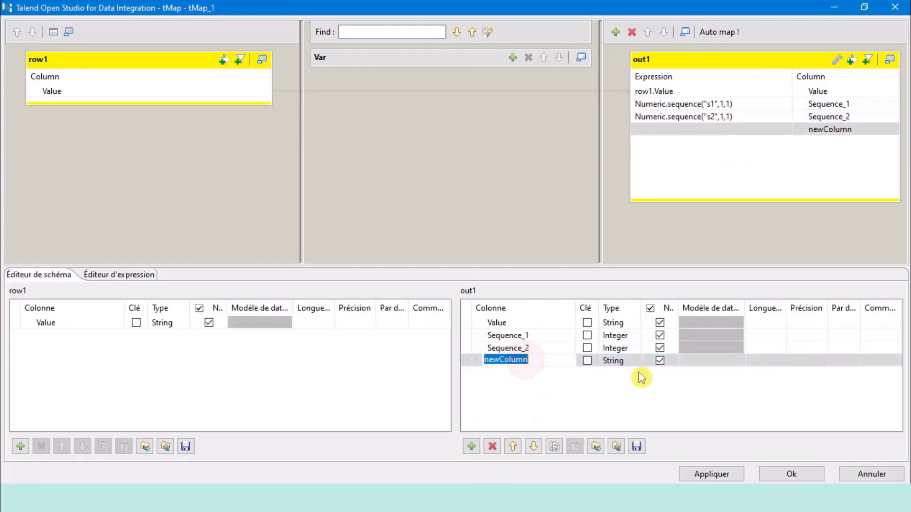
type("random_1")
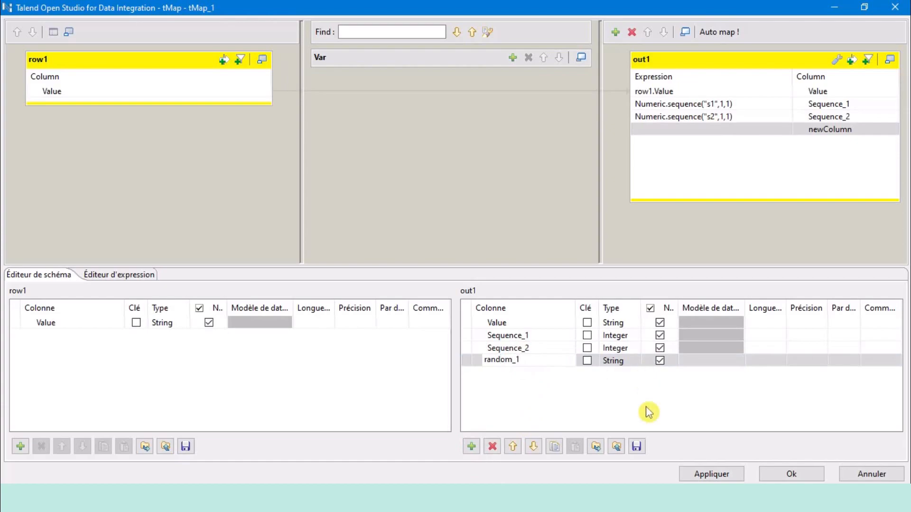
left_click(536, 348)
left_click(620, 365)
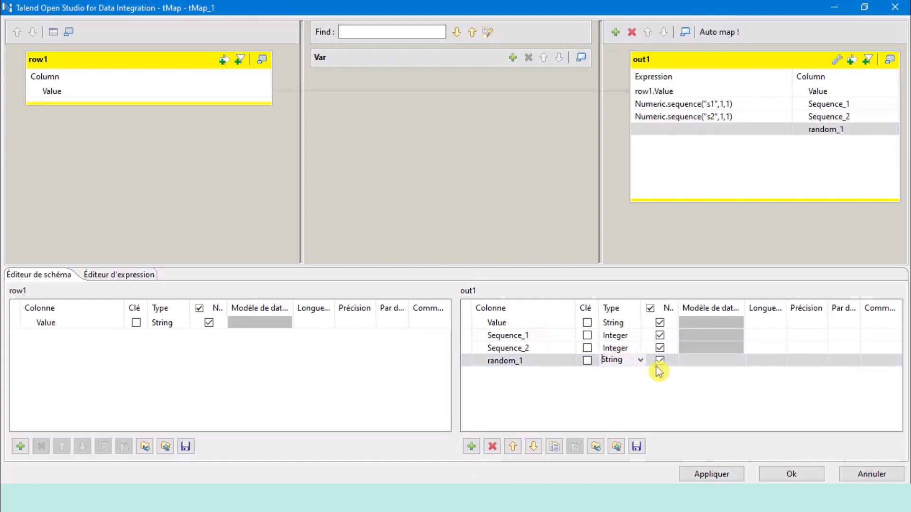
left_click(640, 361)
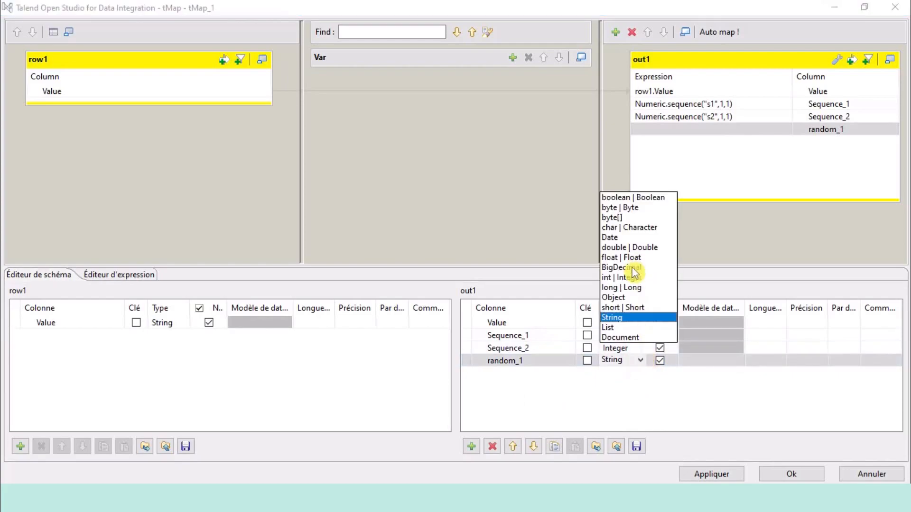
left_click(622, 278)
left_click(617, 387)
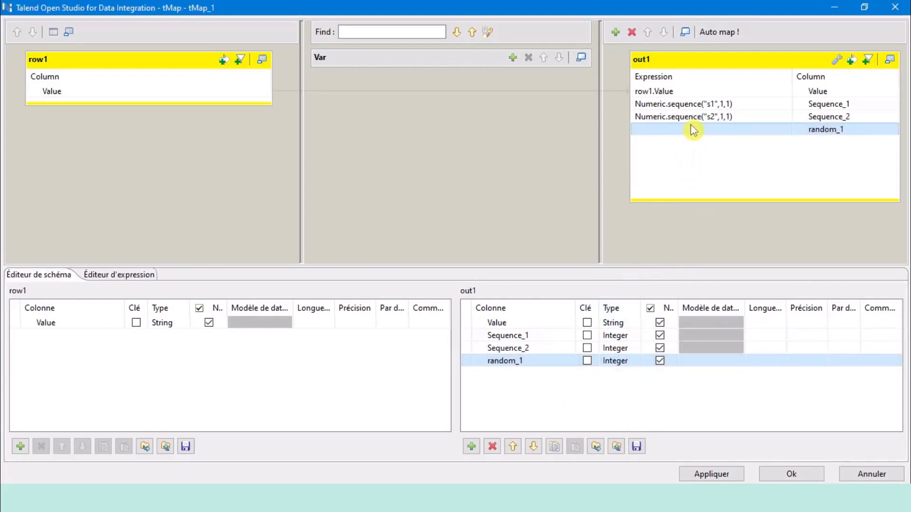
Step: Insert the Numeric random function with range 0 to 100 as the random_1 expression using the expression builder and accept it
left_click(692, 128)
left_click(784, 128)
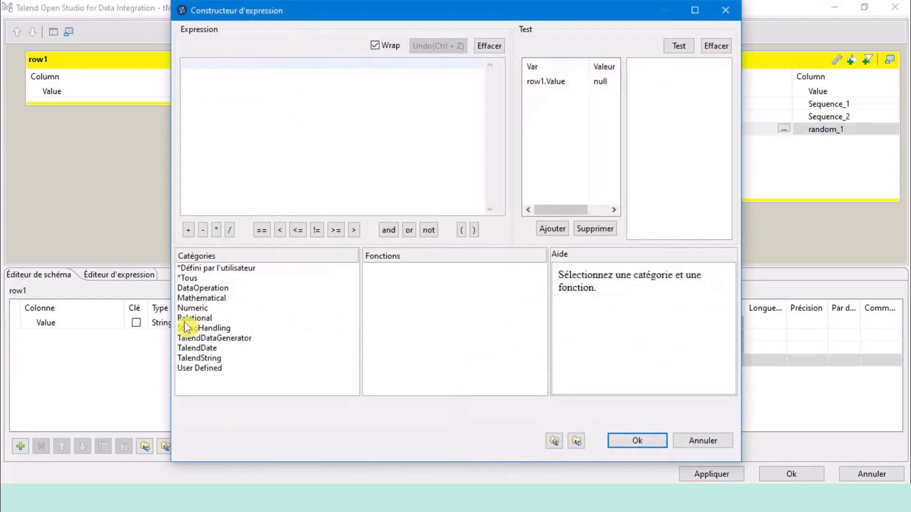
left_click(192, 309)
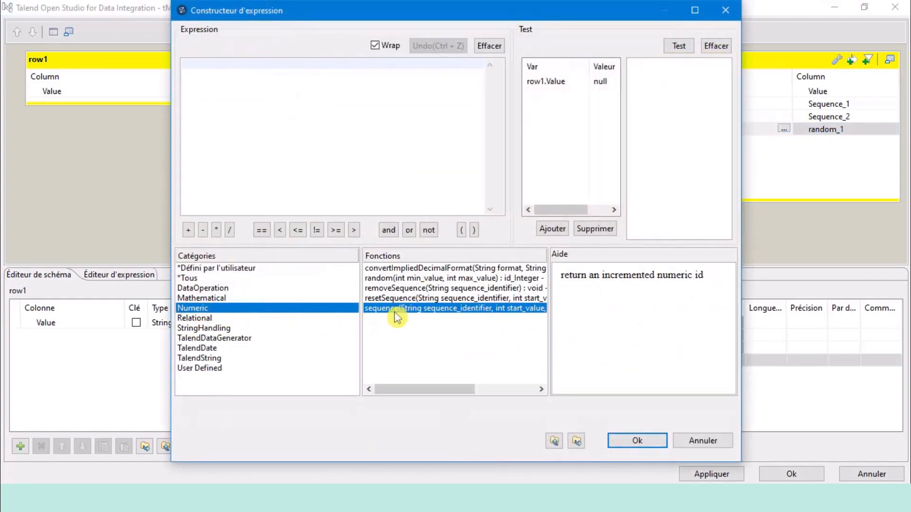
left_click(392, 277)
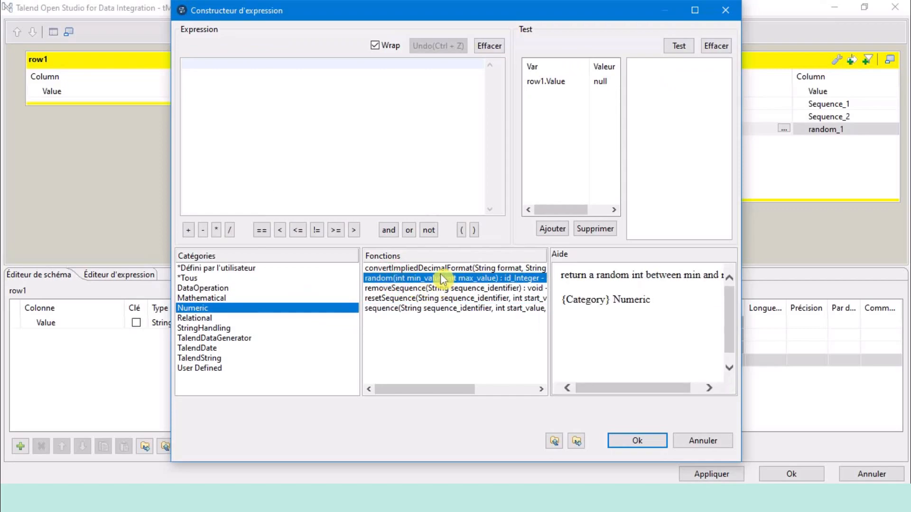
double_click(417, 280)
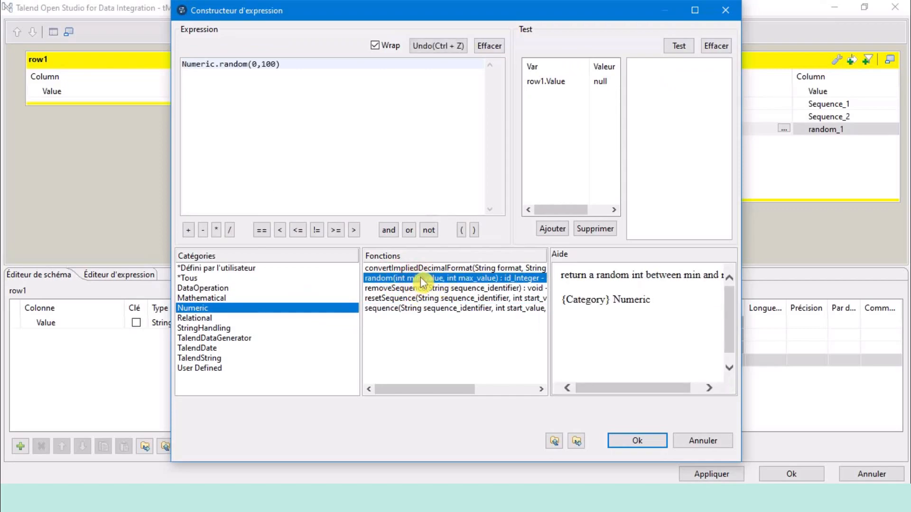
double_click(255, 65)
double_click(268, 63)
left_click(648, 445)
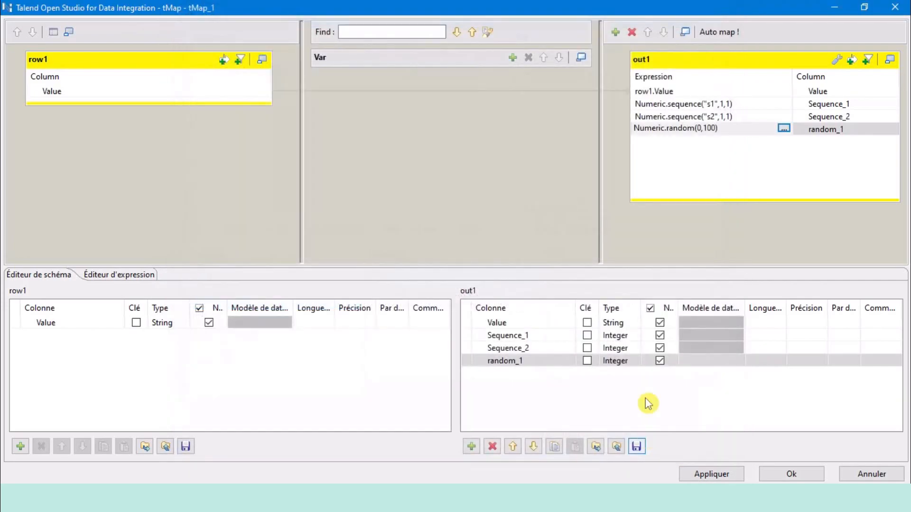
Step: Add a column named convertValue of type Float to the out1 schema
left_click(727, 118)
left_click(731, 119)
left_click(472, 445)
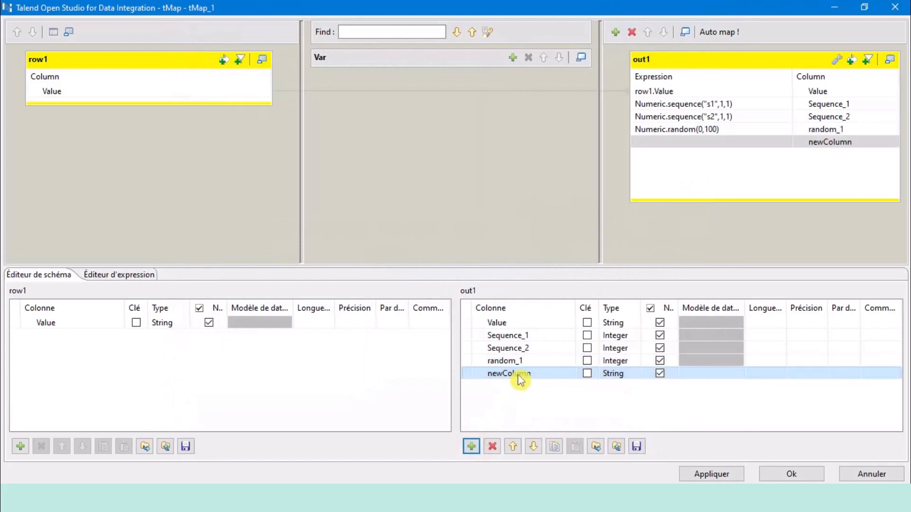
type("convertValue")
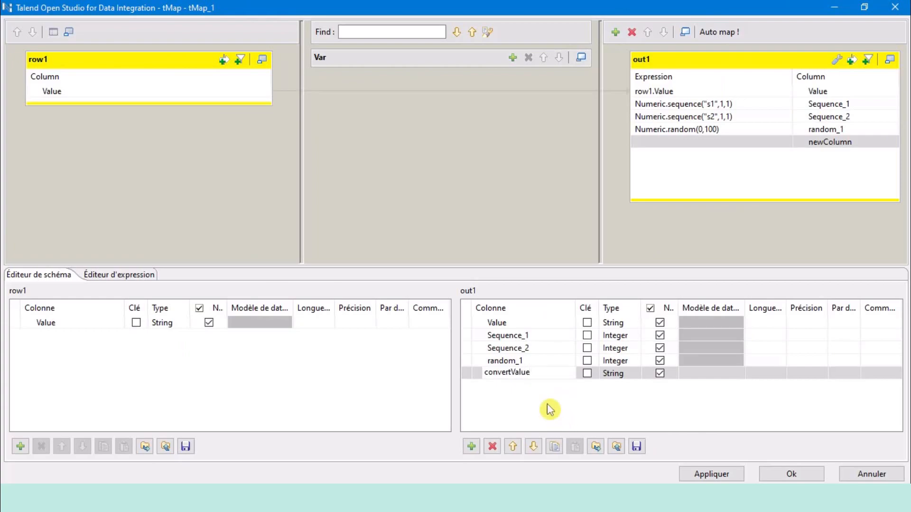
left_click(612, 375)
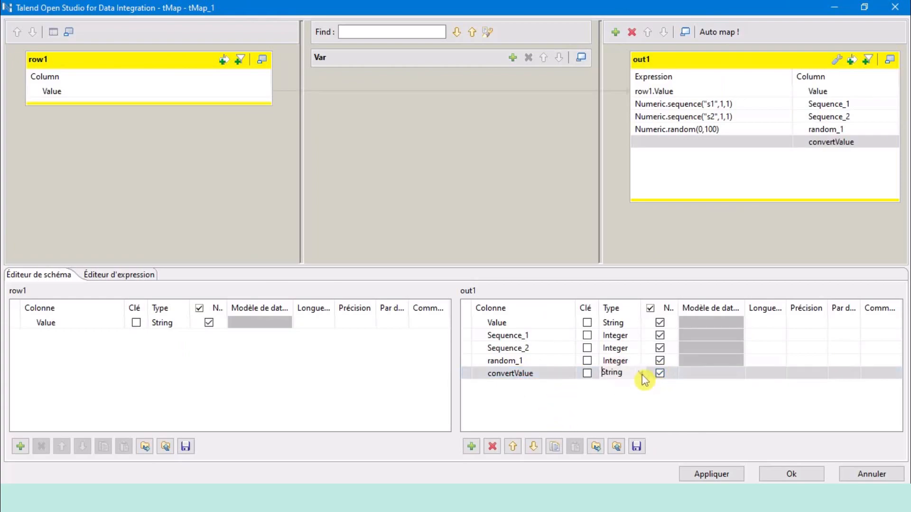
left_click(641, 373)
left_click(637, 273)
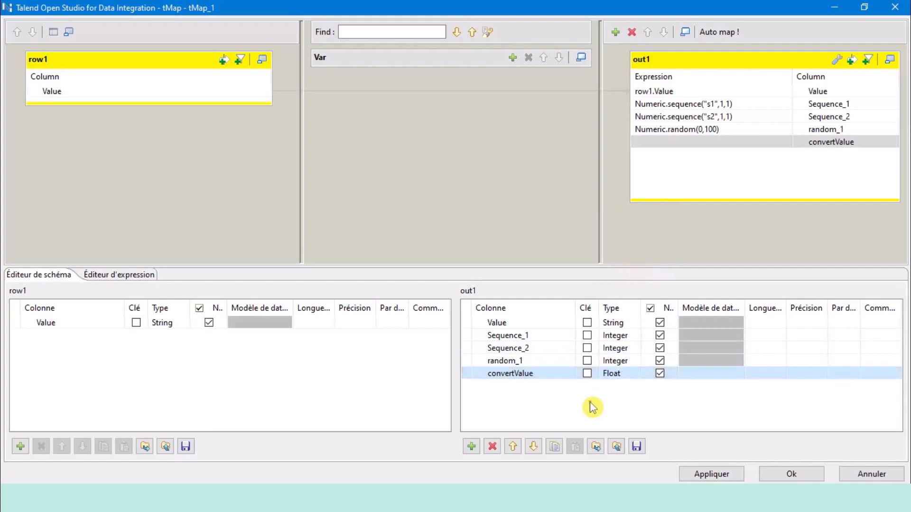
Step: Insert the Numeric convertImpliedDecimalFormat function as the expression for convertValue using the expression builder
left_click(700, 144)
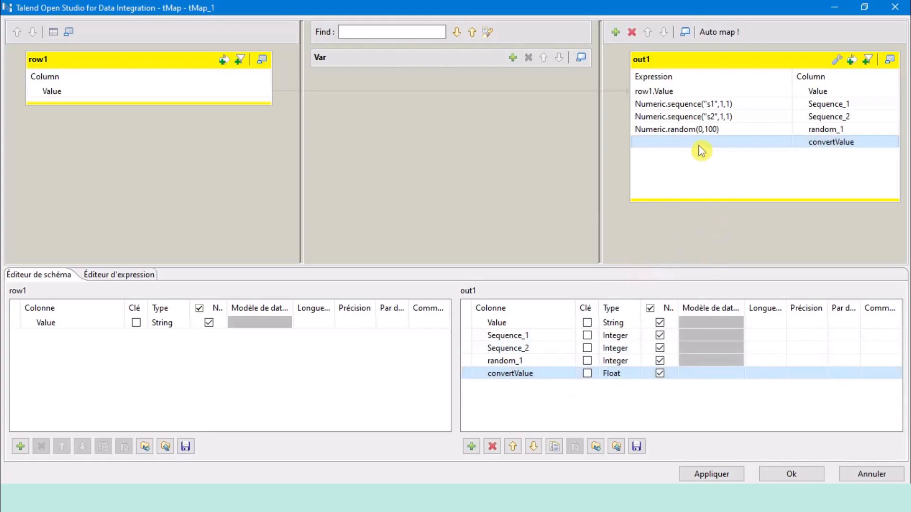
left_click(784, 141)
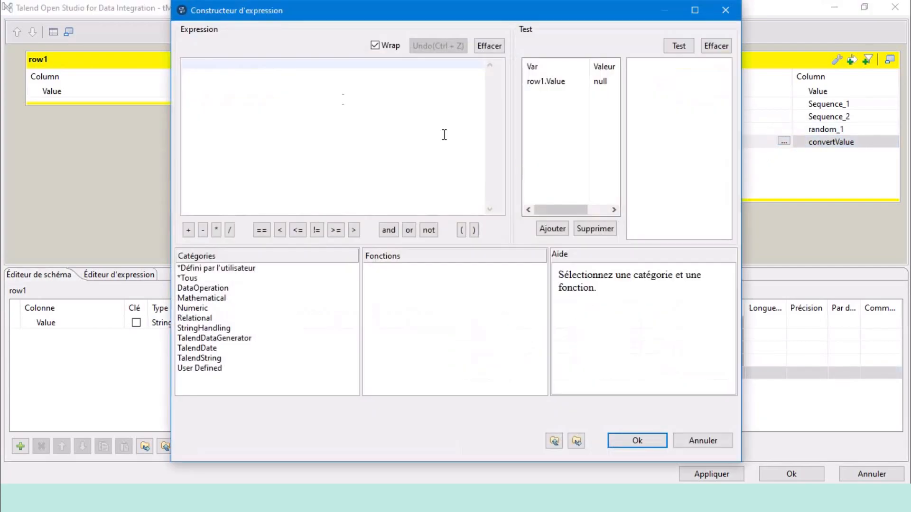
left_click(328, 86)
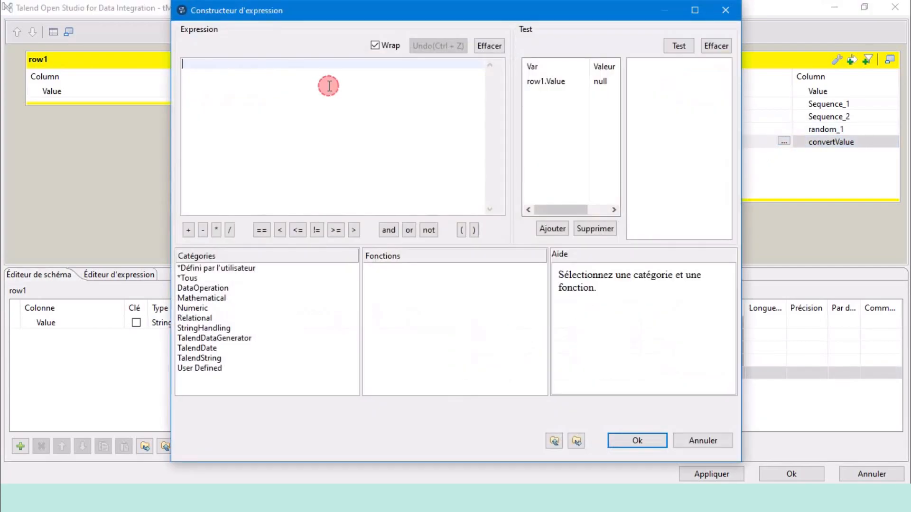
left_click(204, 317)
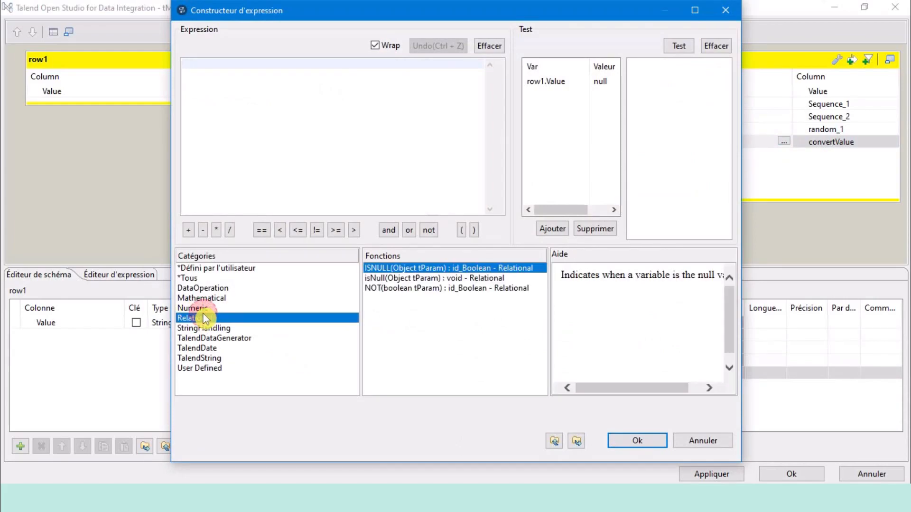
left_click(190, 308)
left_click(414, 308)
left_click(416, 298)
left_click(419, 269)
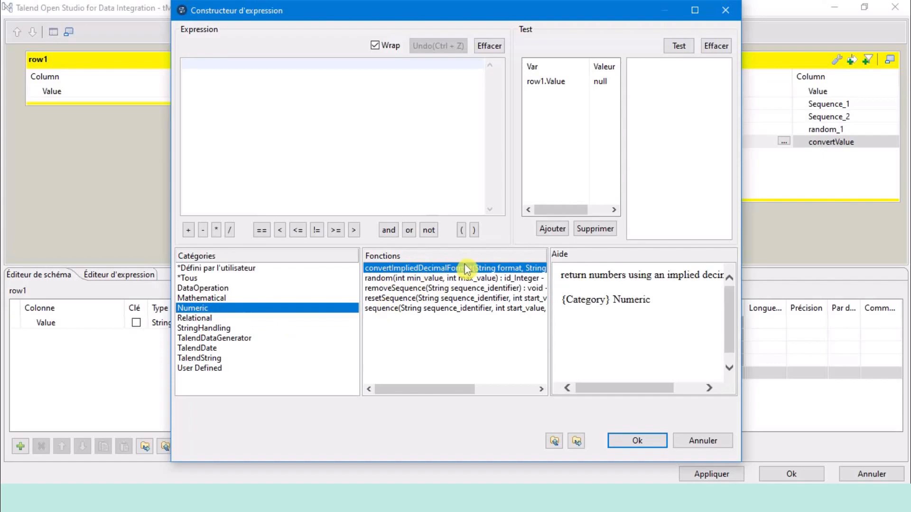
double_click(488, 273)
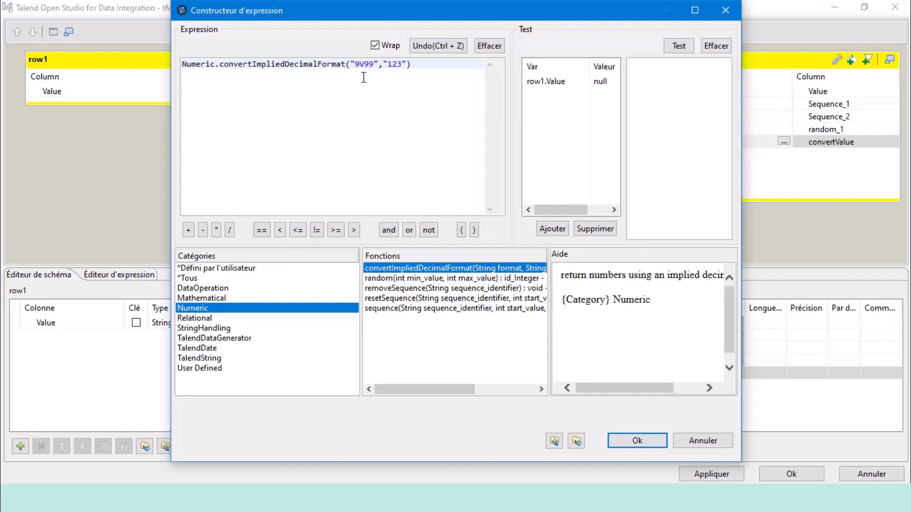
Step: Examine the function name, format argument and value argument of the convertImpliedDecimalFormat expression
double_click(307, 64)
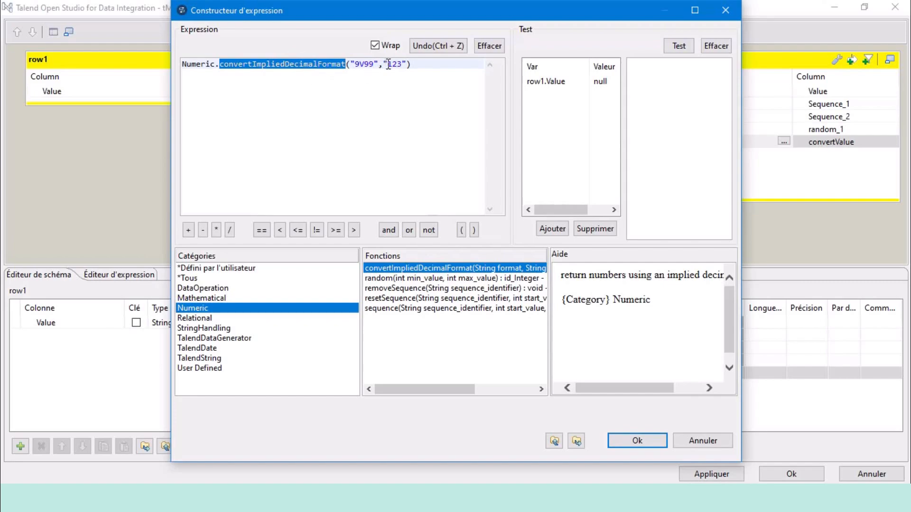
mouse_move(389, 64)
left_mouse_down()
mouse_move(402, 63)
mouse_move(357, 64)
mouse_move(373, 63)
left_mouse_up()
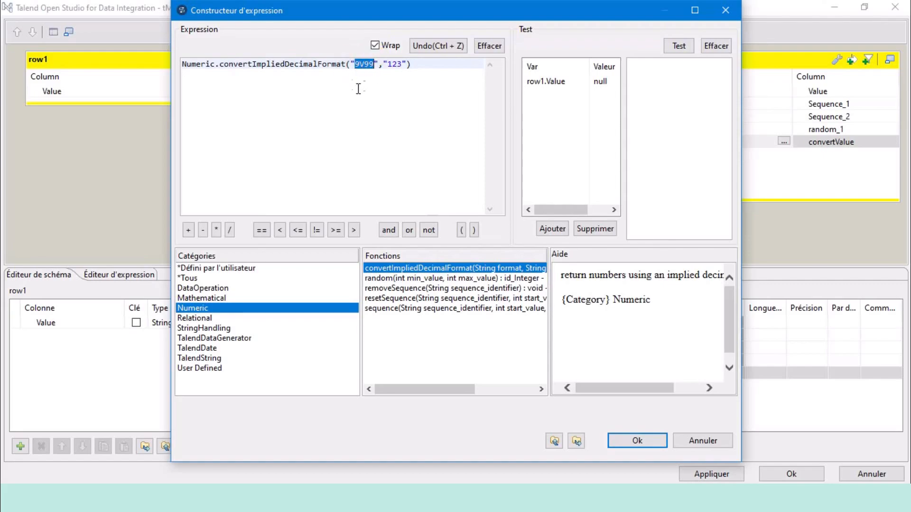
left_click(359, 70)
left_click_drag(359, 68, 365, 68)
left_click(361, 67)
left_click_drag(361, 66, 358, 66)
left_click(383, 66)
left_click_drag(394, 63, 402, 64)
left_click(397, 65)
Step: Change the format argument of convertImpliedDecimalFormat to "99V9" and confirm both the expression and the tMap configuration
left_click_drag(359, 64, 363, 64)
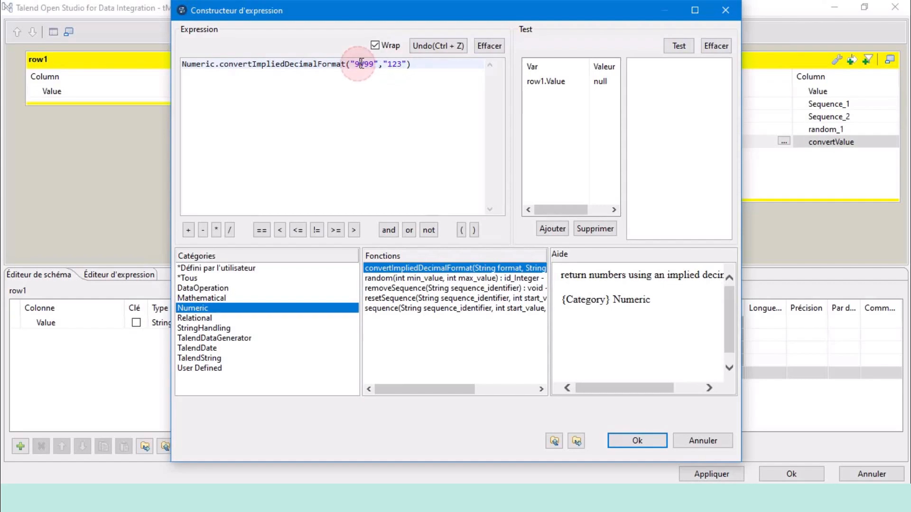
key("BackSpace")
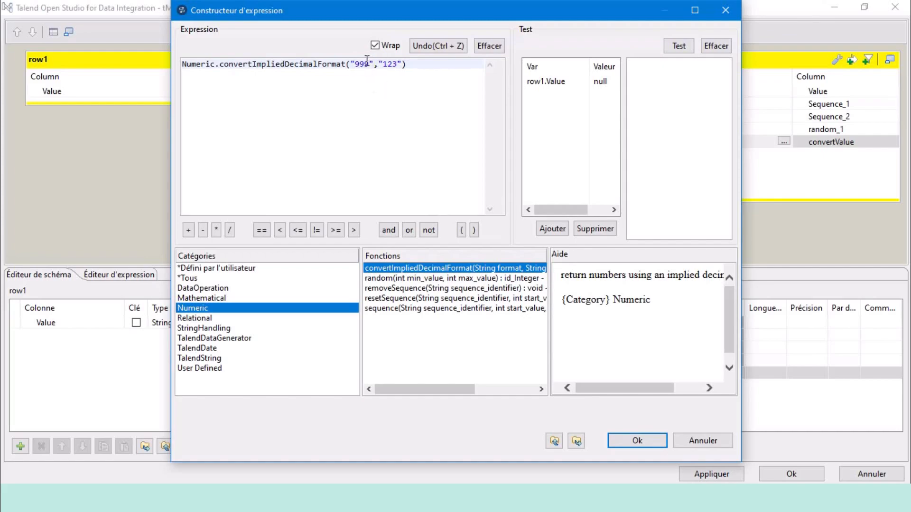
type("V")
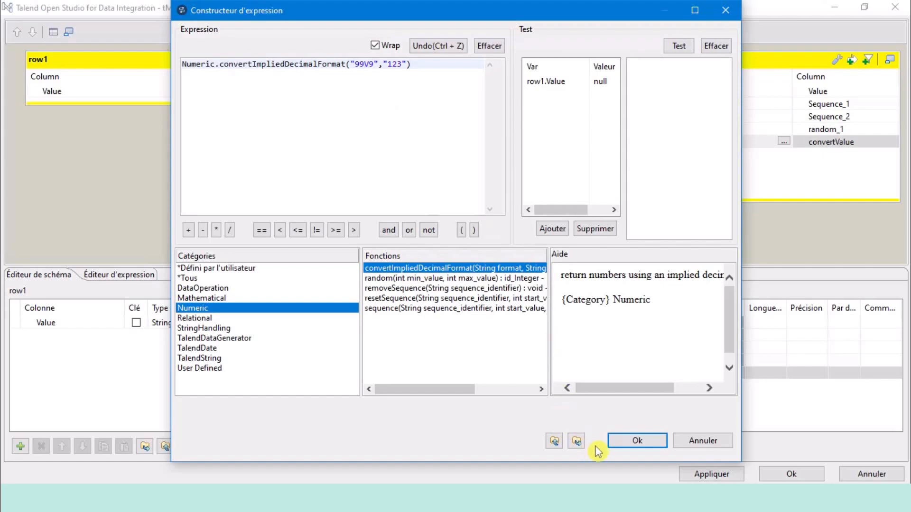
left_click(631, 443)
left_click(707, 128)
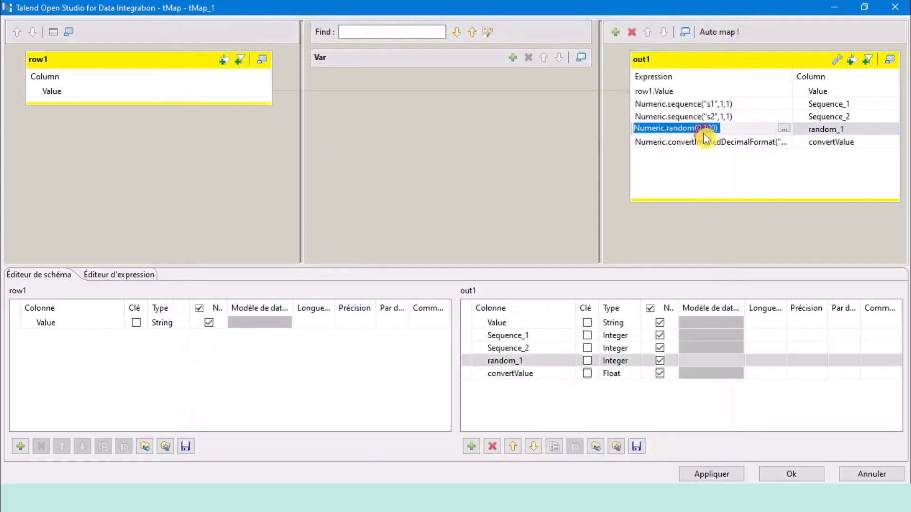
left_click(790, 473)
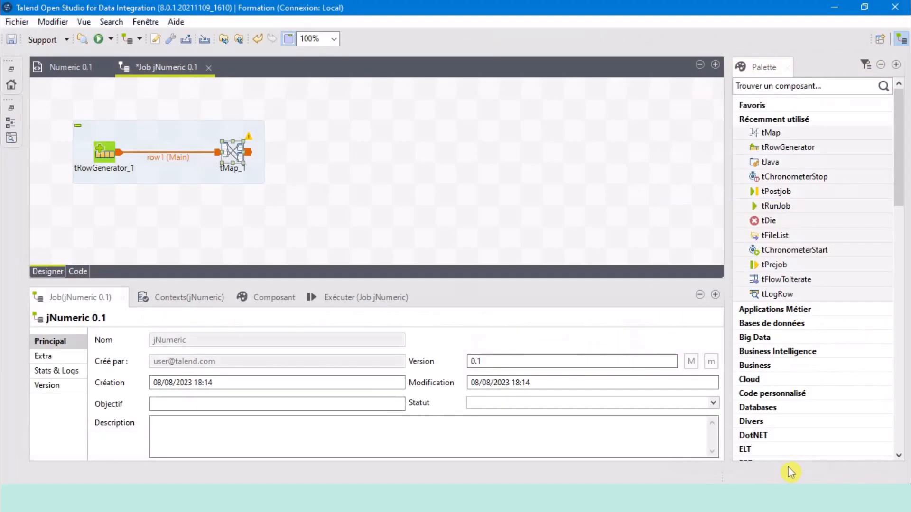
Step: Add a tLogRow component to the job canvas beside tMap_1
left_click(343, 158)
type("tla")
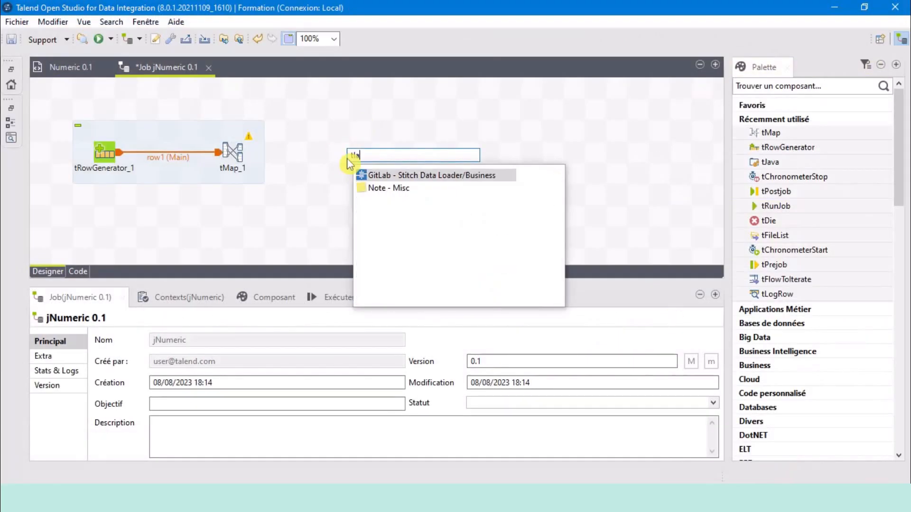
key("BackSpace")
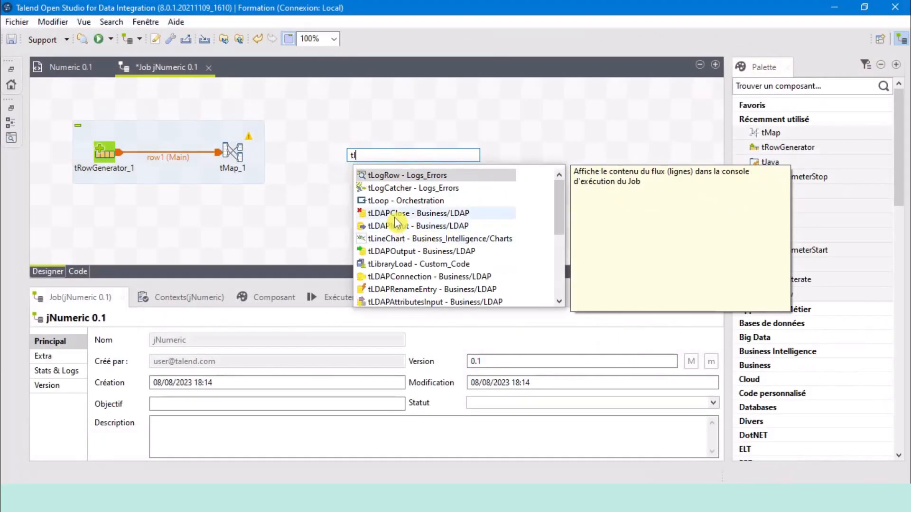
double_click(411, 175)
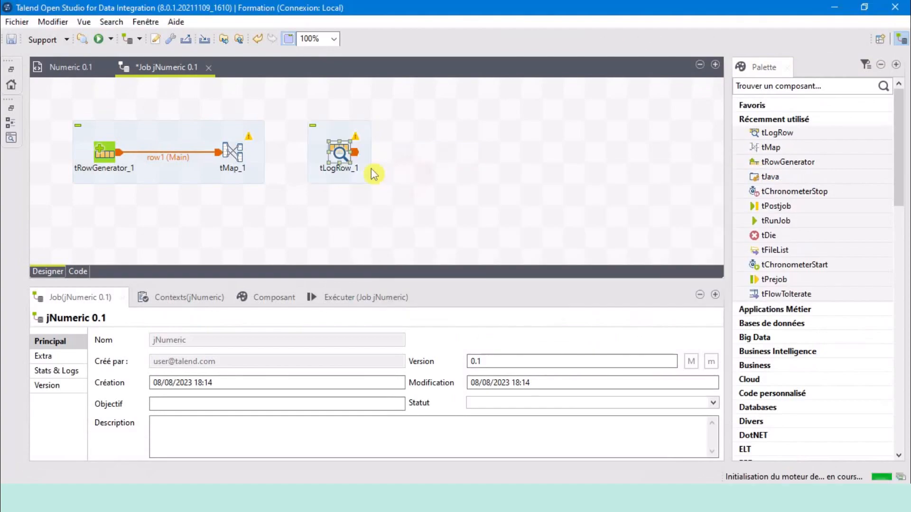
Step: Connect the out1 output of tMap_1 to tLogRow_1
left_click(241, 157)
right_click(241, 157)
mouse_move(260, 161)
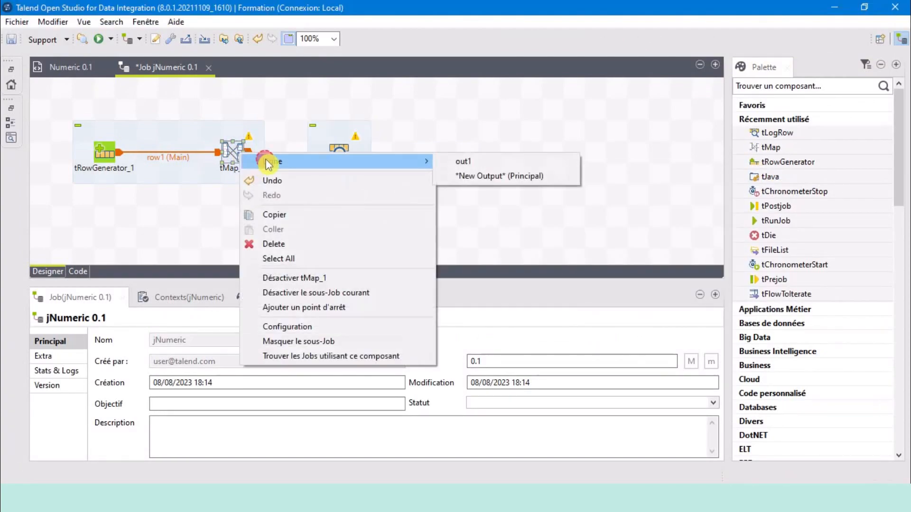
left_click(477, 164)
left_click(340, 152)
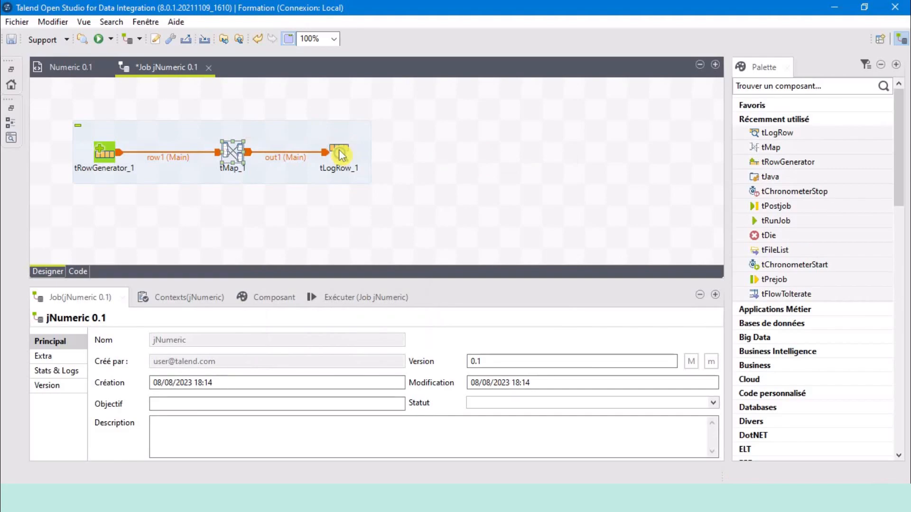
Step: Set the tLogRow_1 display mode to Table and bring up an enlarged run view for the jNumeric job
double_click(339, 153)
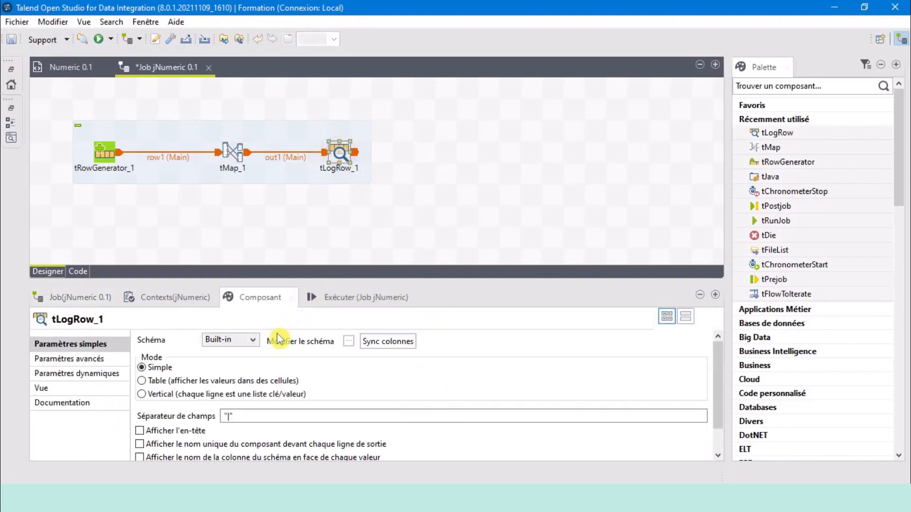
left_click(170, 383)
left_click(345, 297)
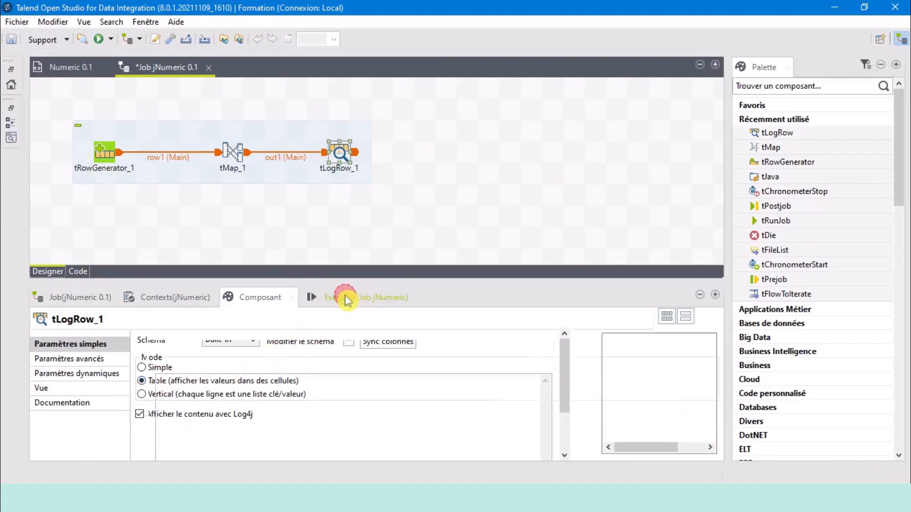
left_click_drag(439, 282, 439, 231)
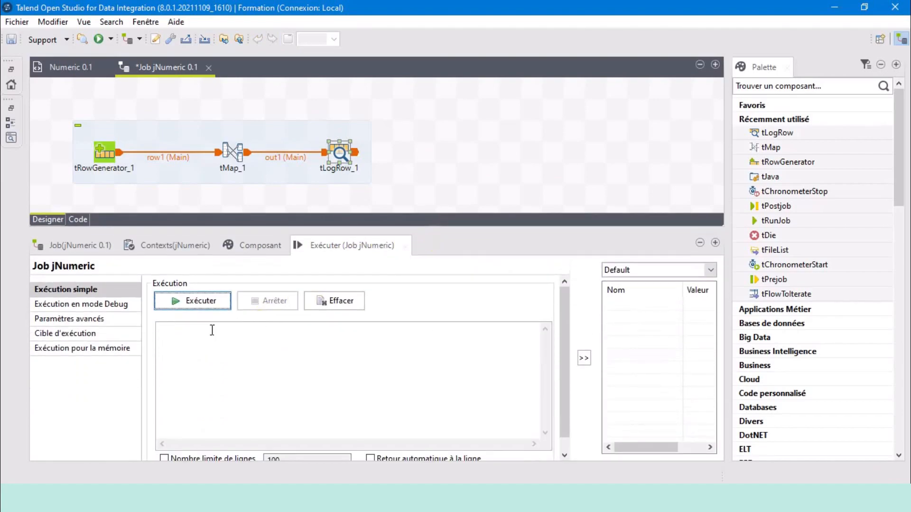
Step: Run the jNumeric job and check the Sequence_1 values in the tLogRow_1 output table
left_click(196, 303)
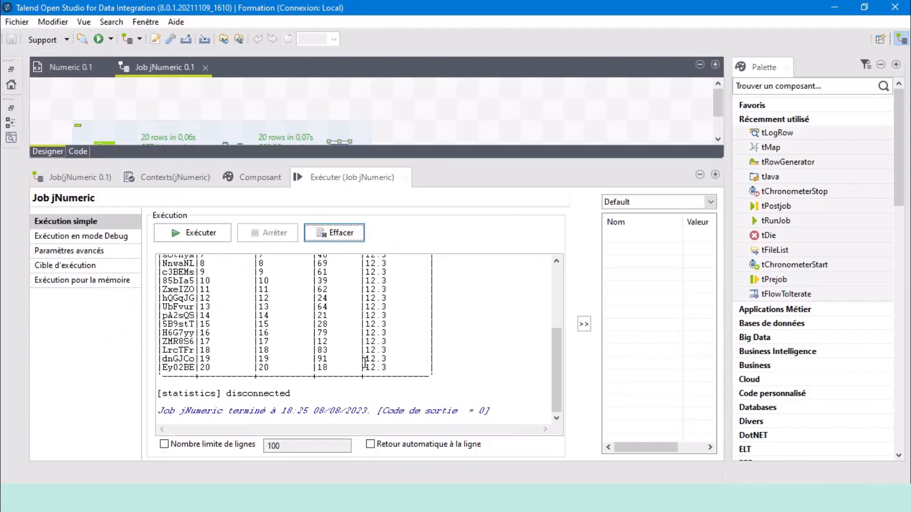
scroll(364, 363, "up", 5)
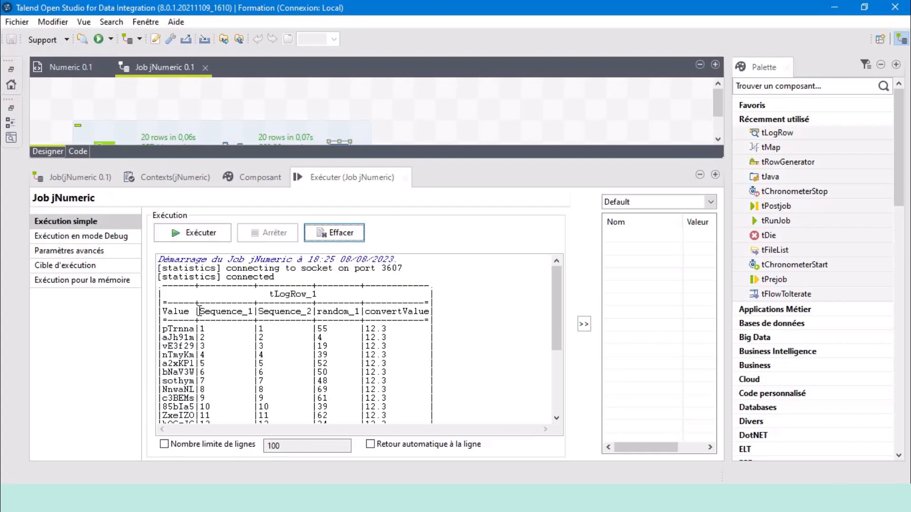
left_click_drag(199, 311, 256, 311)
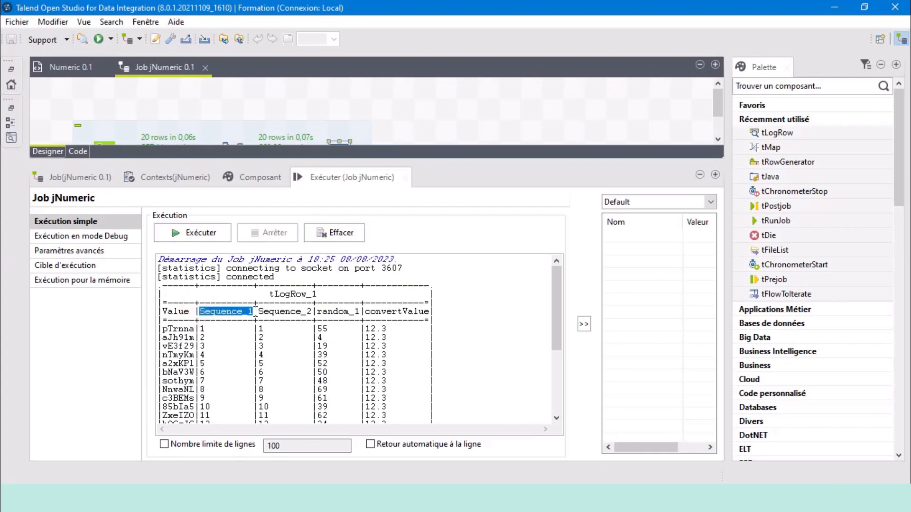
double_click(203, 330)
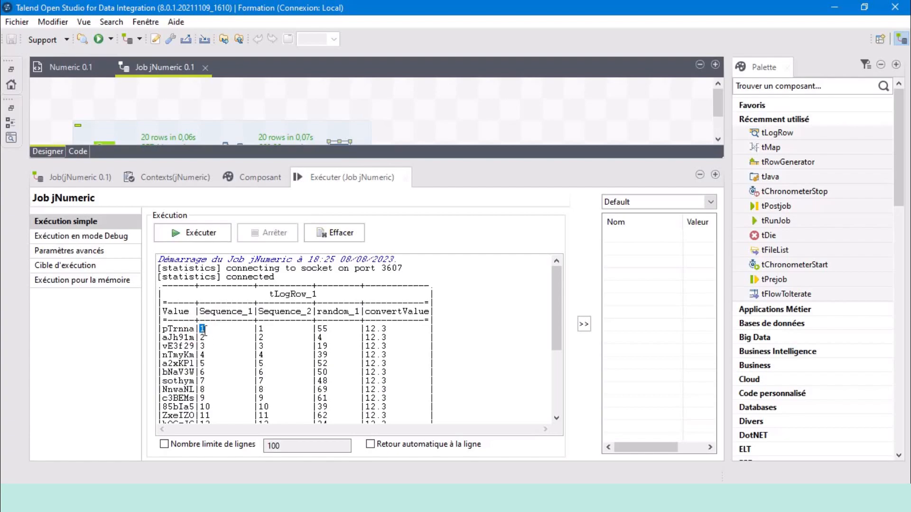
left_click(204, 329)
scroll(212, 355, "down", 5)
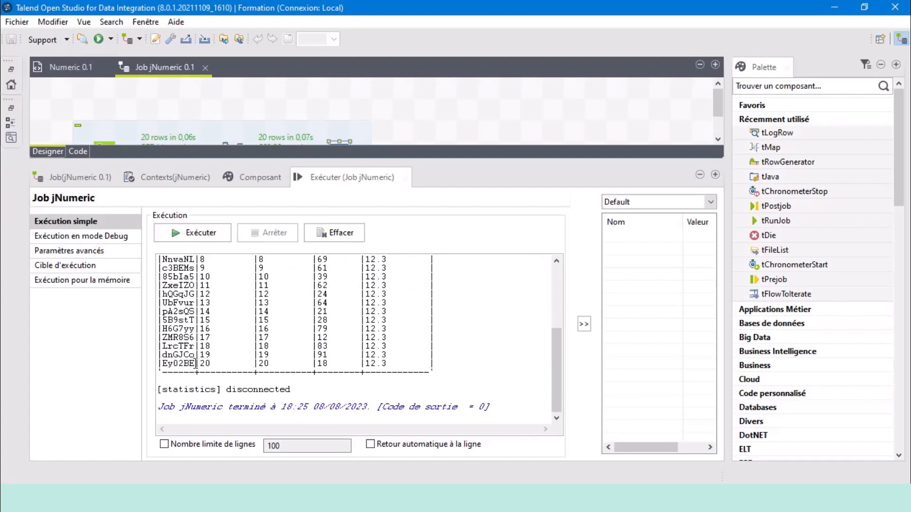
scroll(222, 356, "up", 3)
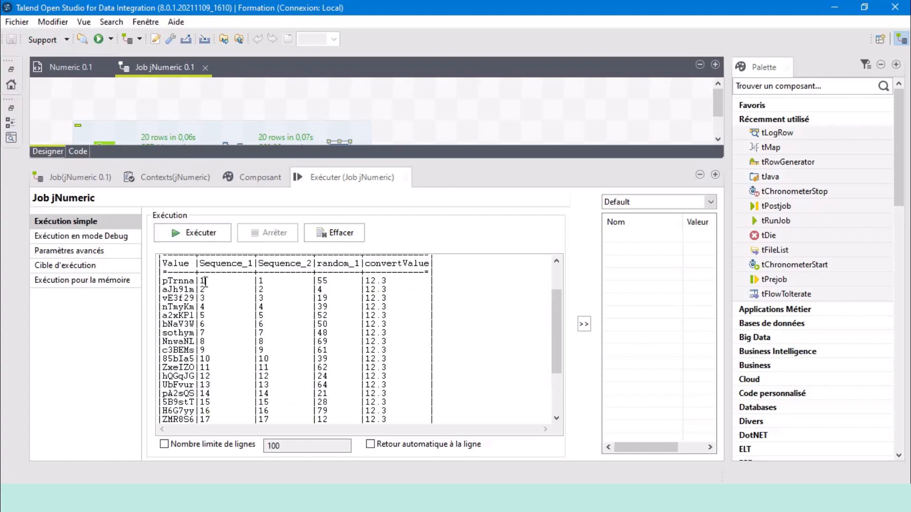
scroll(216, 341, "down", 2)
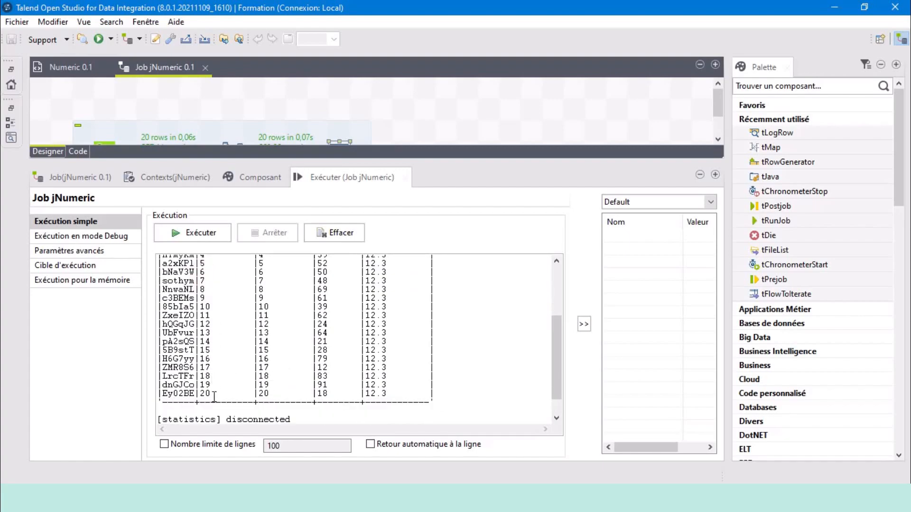
scroll(230, 370, "up", 3)
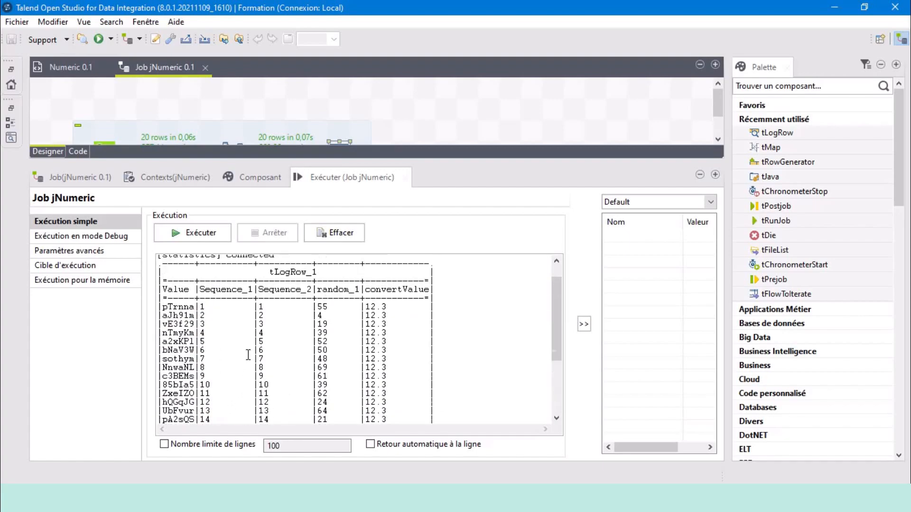
scroll(247, 355, "up", 1)
Step: Examine the Sequence_2, random_1 and convertValue columns in the tLogRow_1 output table
double_click(273, 313)
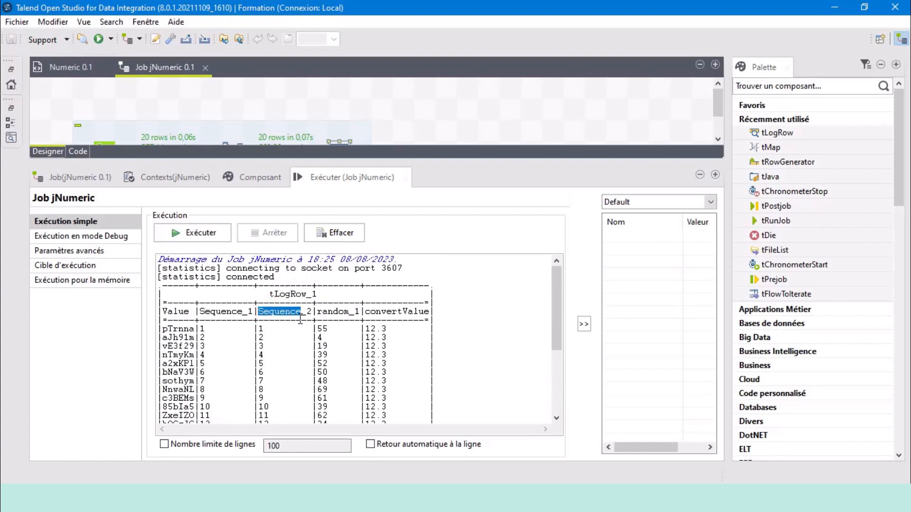
left_click(263, 331)
scroll(269, 347, "down", 1)
scroll(269, 347, "down", 2)
scroll(270, 339, "up", 2)
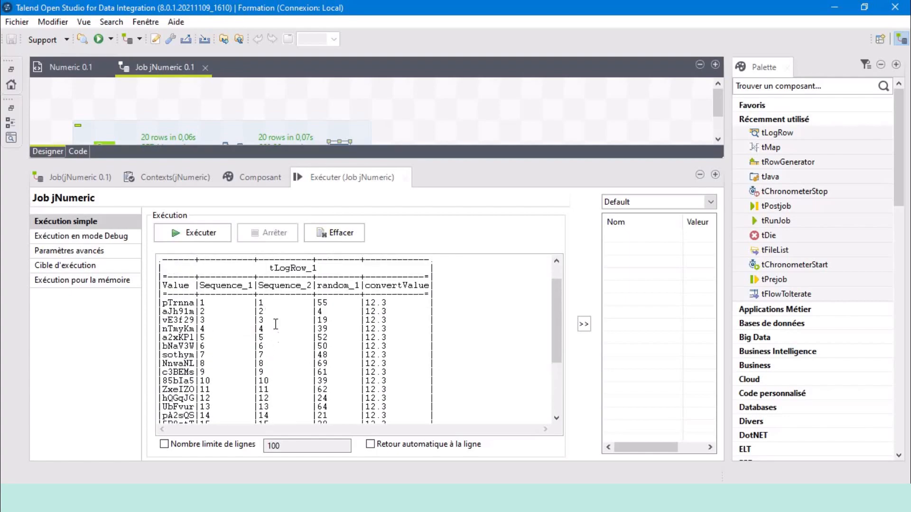
scroll(275, 346, "down", 3)
scroll(297, 367, "up", 3)
double_click(338, 286)
scroll(344, 390, "down", 2)
scroll(343, 389, "up", 2)
double_click(384, 286)
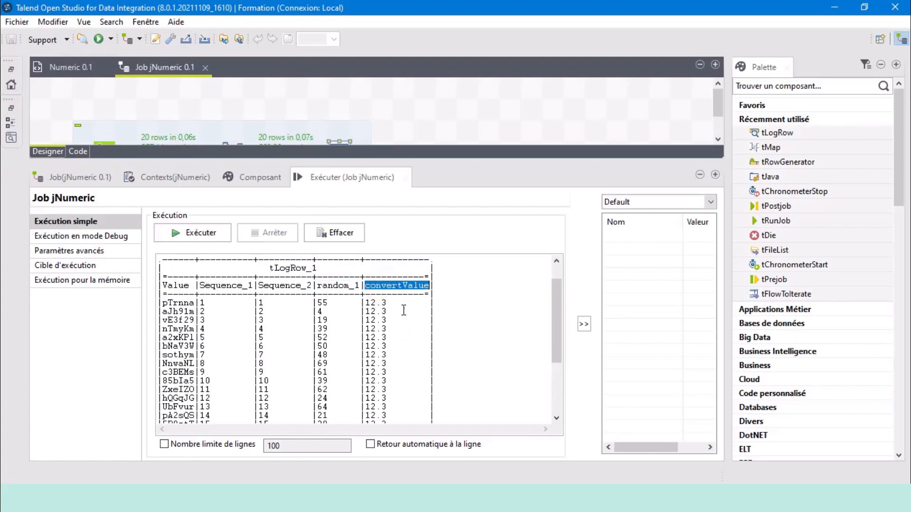
double_click(380, 302)
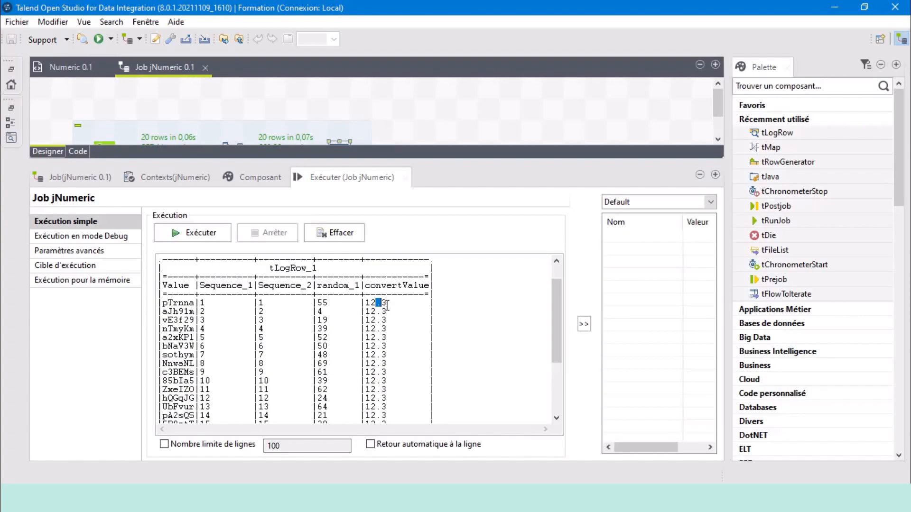
Step: Move tLogRow_1 farther from tMap_1 and add a tJavaFlex component below the flow
left_click_drag(430, 162, 432, 320)
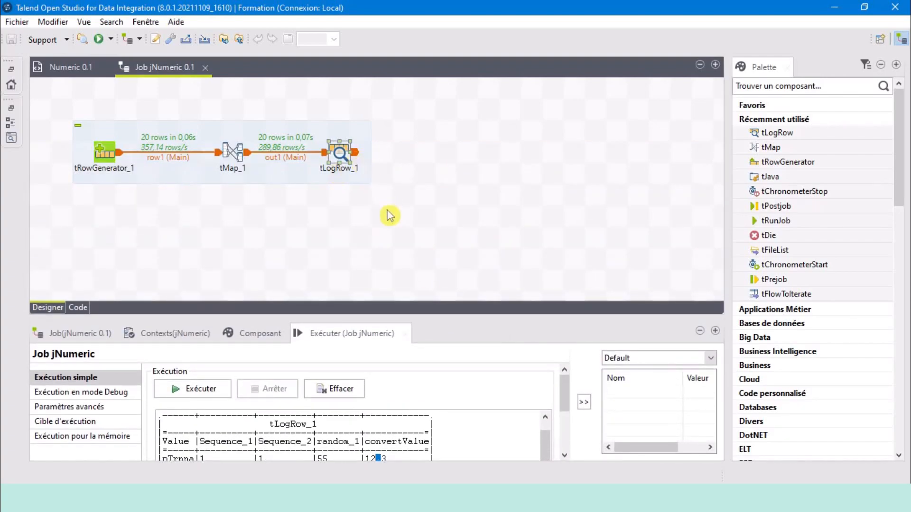
left_click(378, 226)
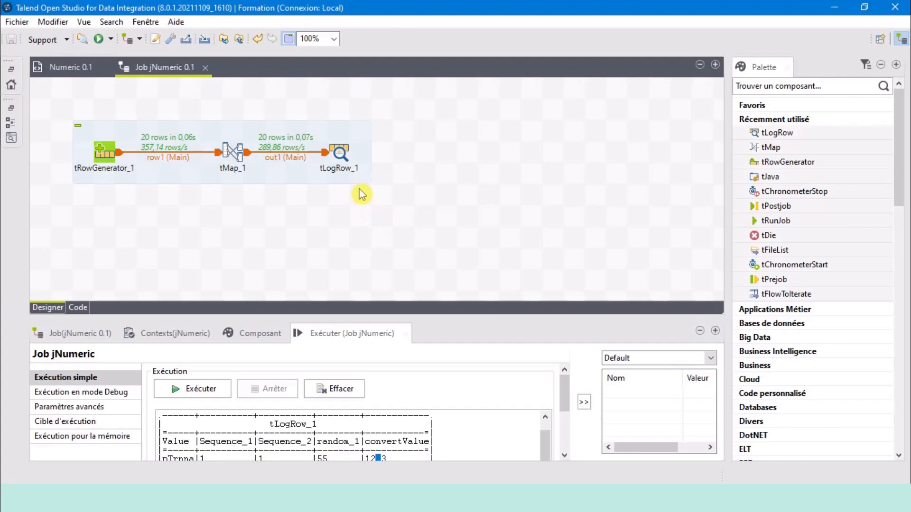
left_click_drag(340, 155, 426, 155)
type("tja")
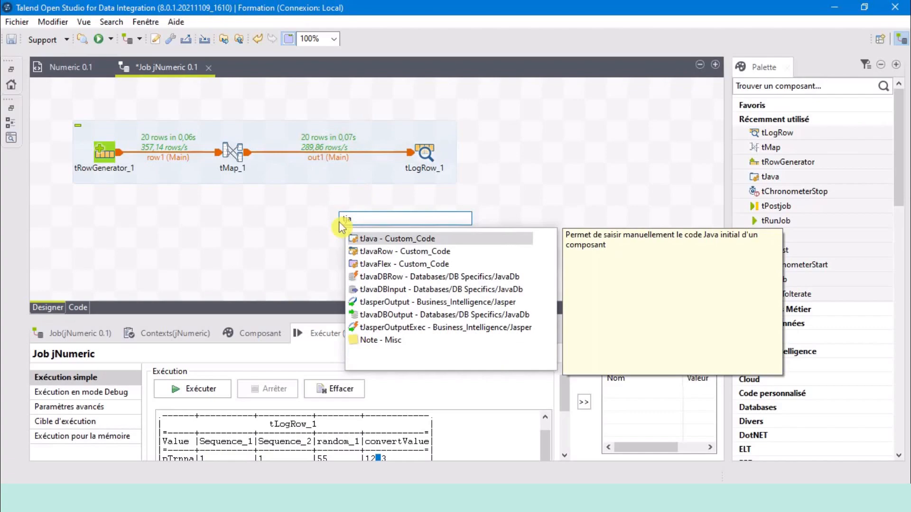
double_click(393, 264)
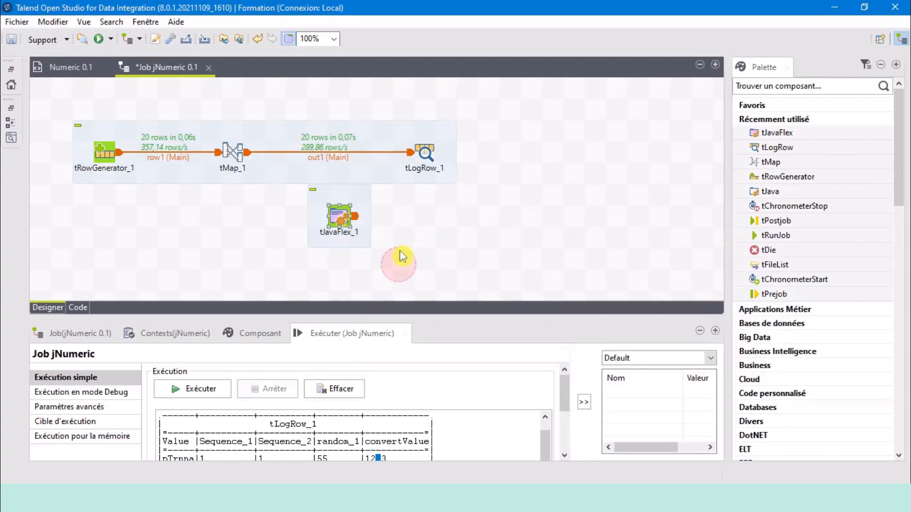
Step: Redirect the out1 link from tLogRow_1 to tJavaFlex_1 and place tJavaFlex_1 between tMap_1 and tLogRow_1
left_click(410, 152)
left_click_drag(412, 151, 334, 158)
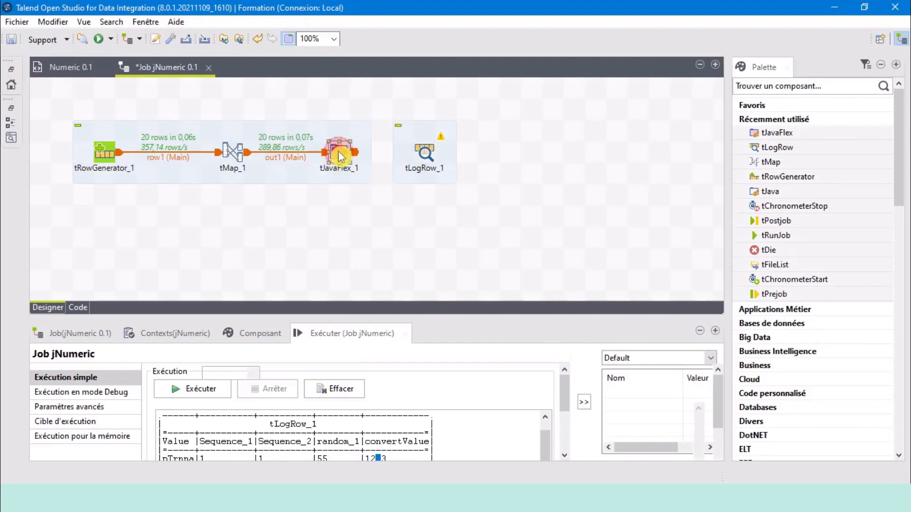
Step: Synchronize the tJavaFlex_1 columns with its out1 input, then check and confirm the output schema
double_click(337, 154)
left_click_drag(433, 321, 433, 189)
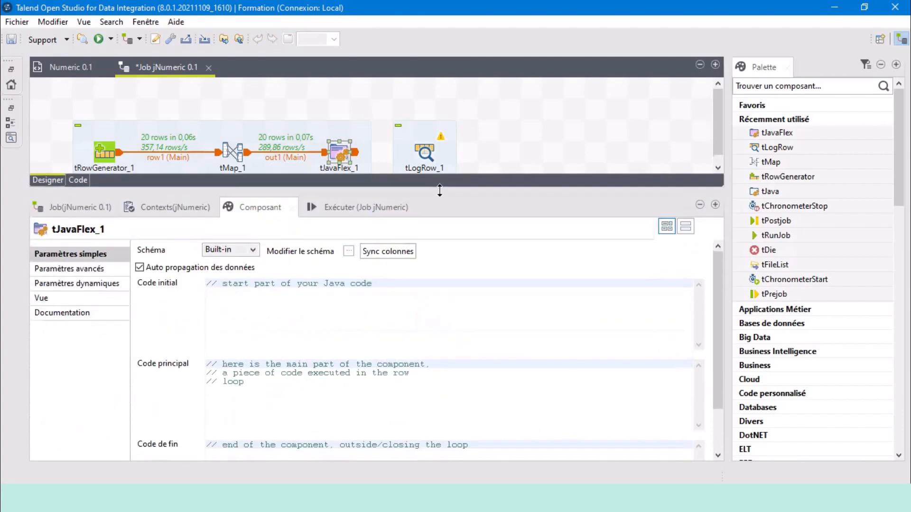
left_click(349, 251)
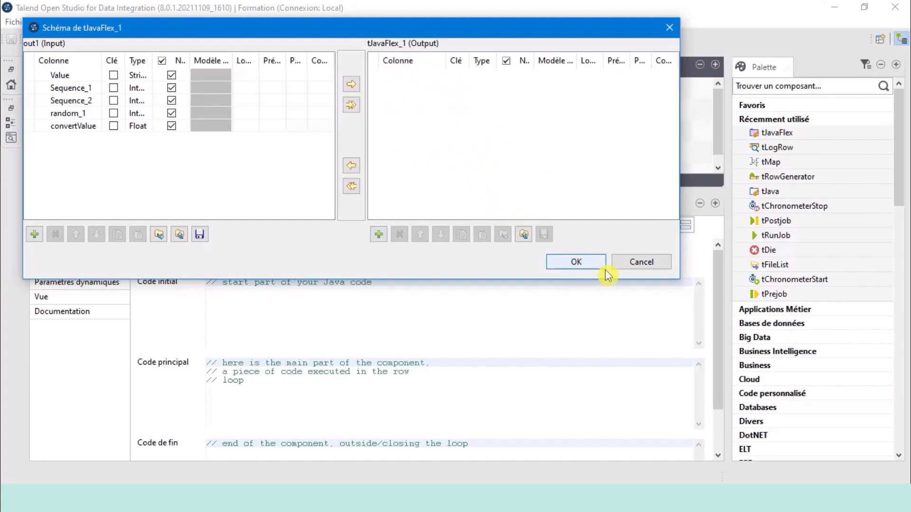
left_click(643, 265)
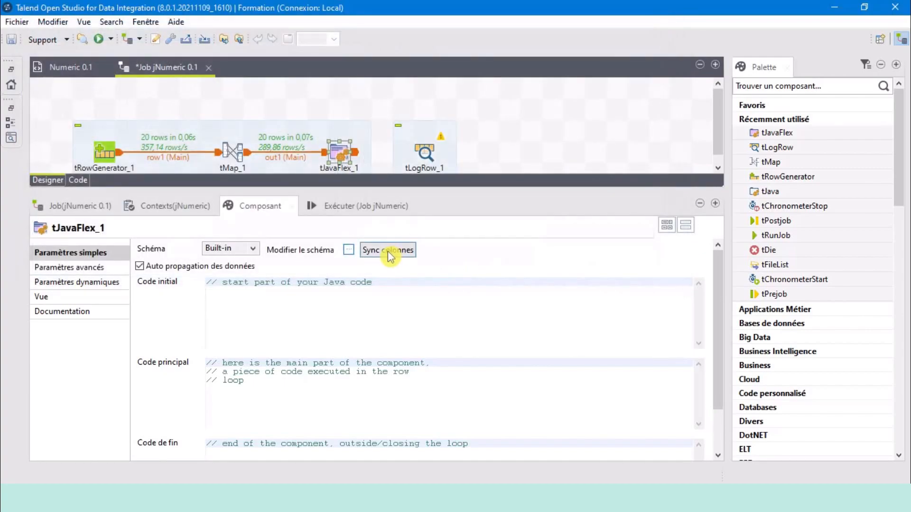
left_click(388, 252)
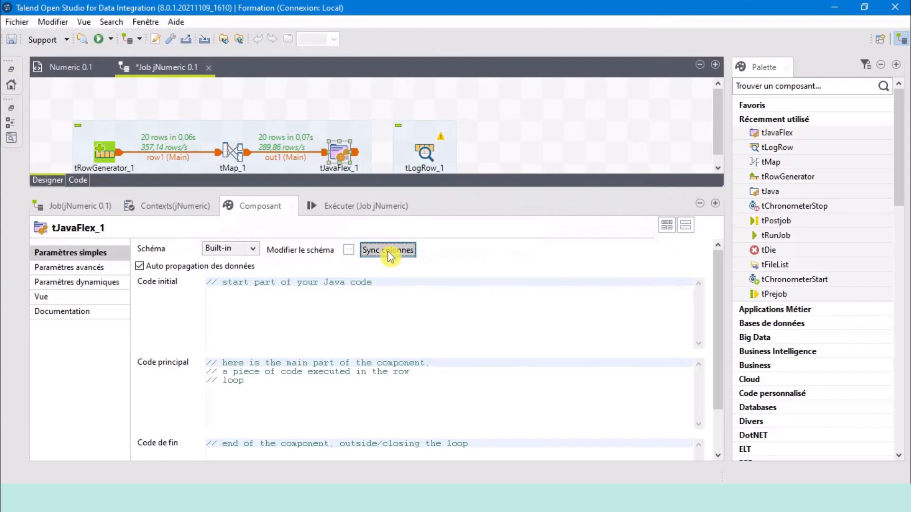
left_click(349, 251)
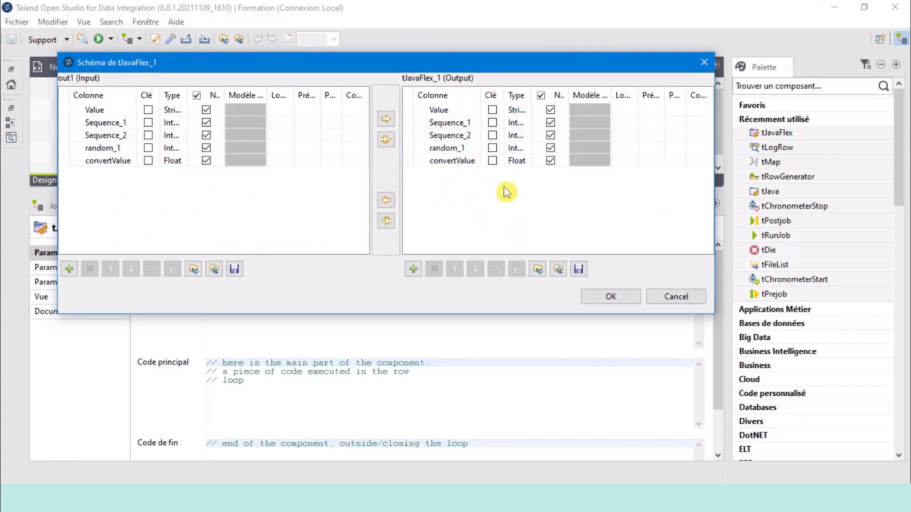
left_click(612, 297)
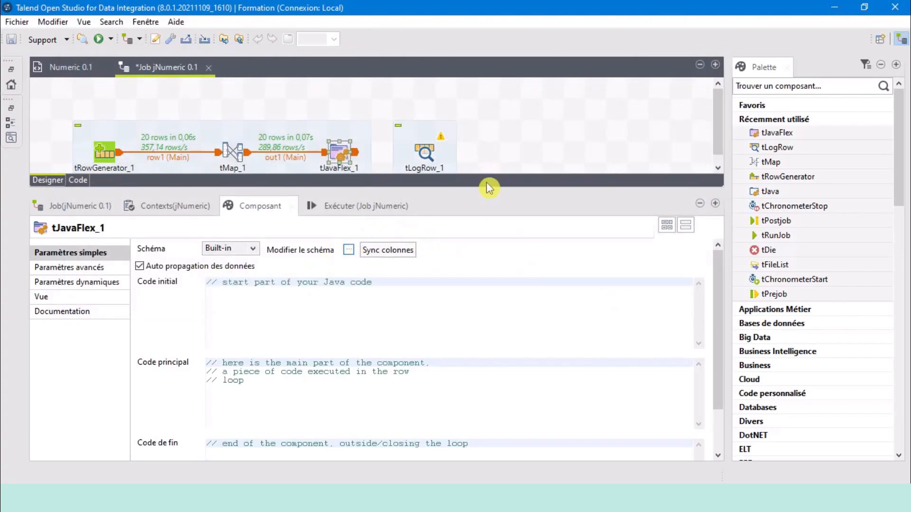
Step: Begin an if condition on out1.Sequence_1 below the comments in the main code of tJavaFlex_1
left_click_drag(468, 191, 471, 115)
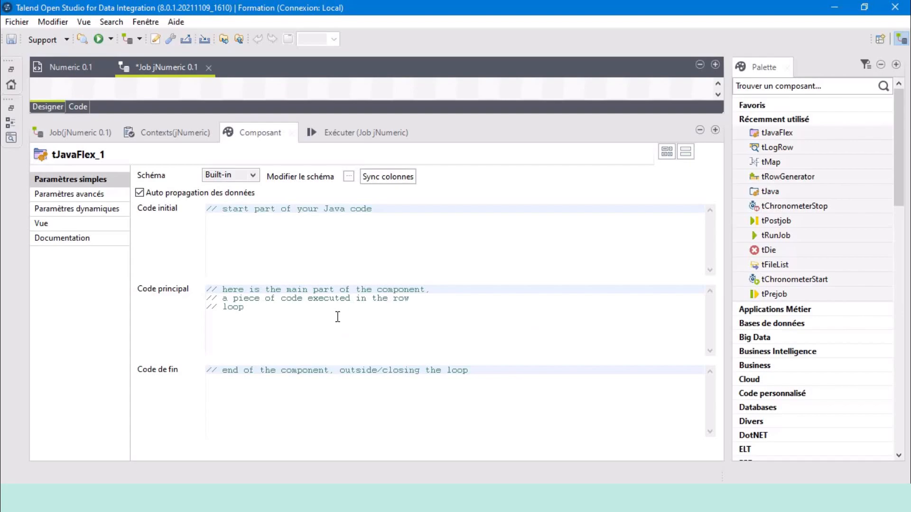
left_click(286, 324)
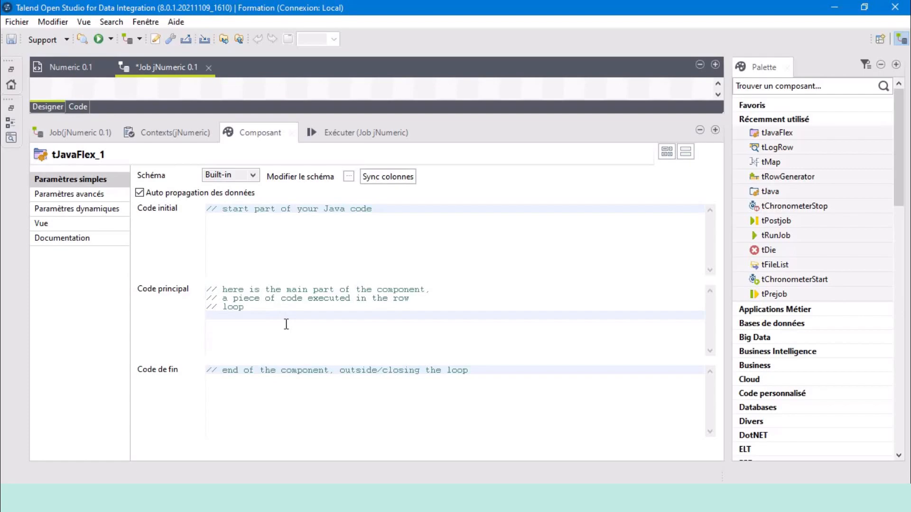
type("if (")
left_click_drag(449, 117, 452, 187)
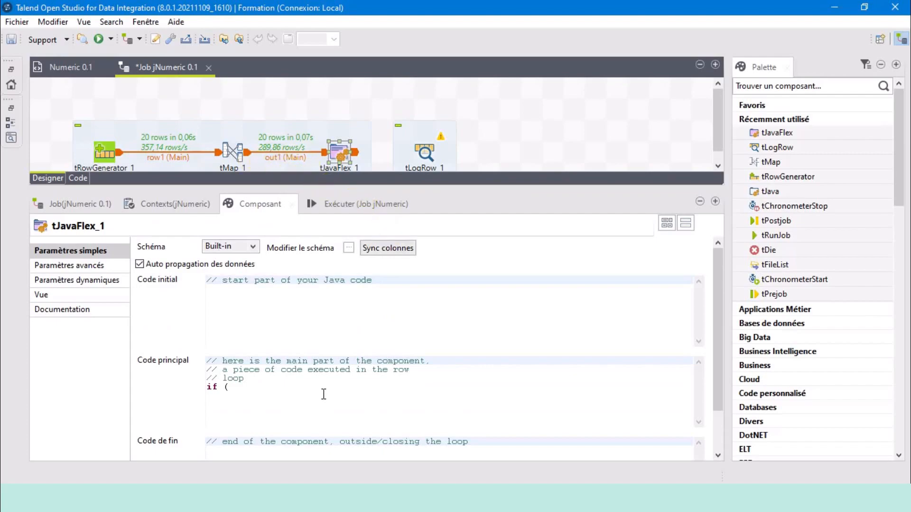
left_click(267, 388)
type("out1.")
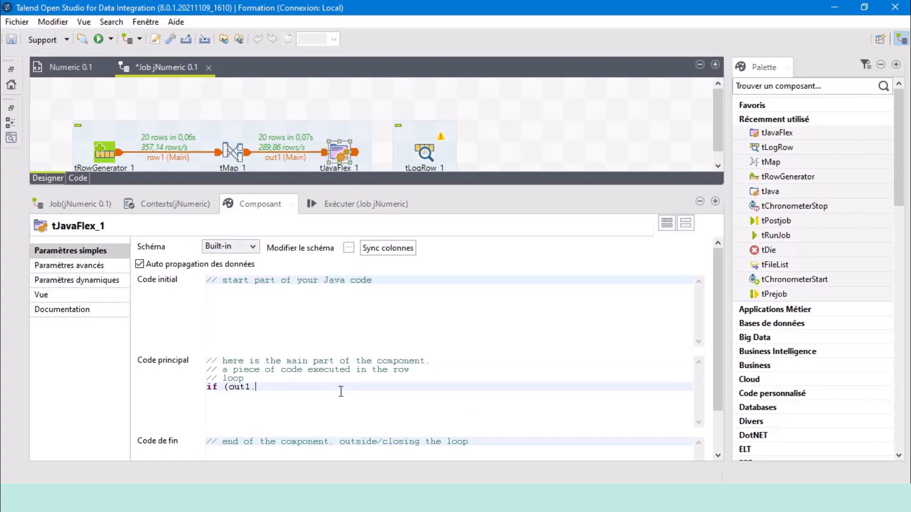
type("Sequence_1")
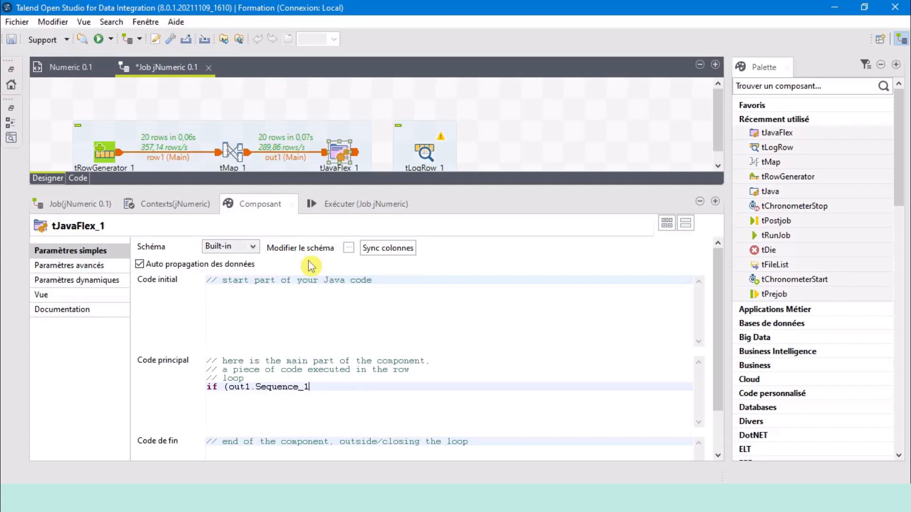
Step: Check the Sequence_1 column name in the run output and complete the tJavaFlex_1 condition with ">=15){", leaving a new line below
left_click(351, 204)
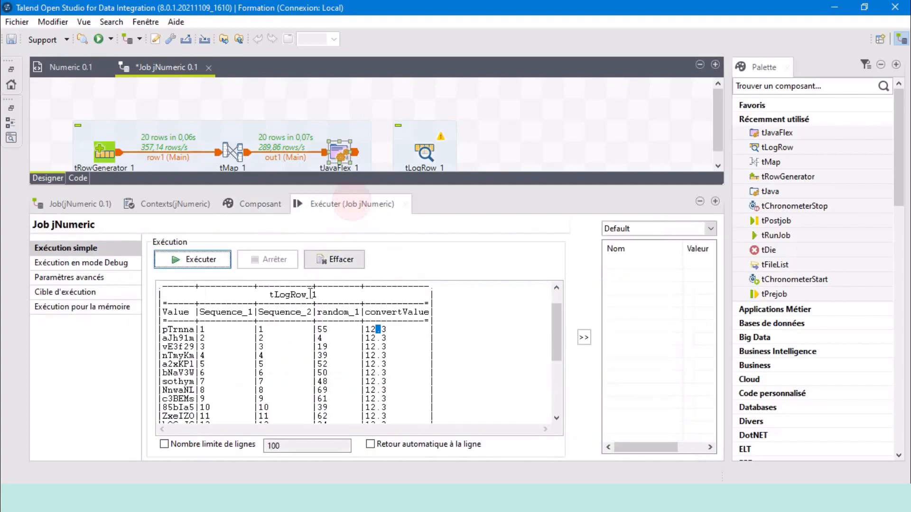
left_click(202, 313)
left_click_drag(202, 313, 253, 314)
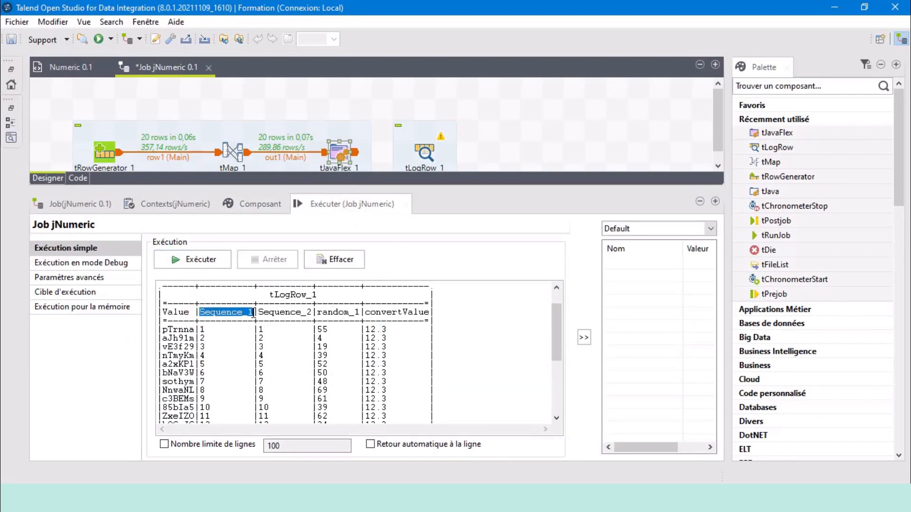
double_click(339, 152)
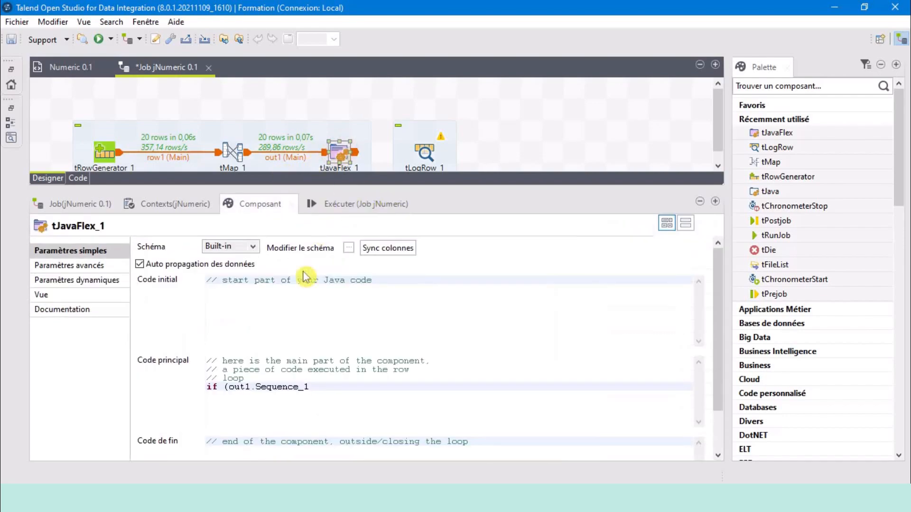
left_click(258, 387)
double_click(257, 387)
left_click(368, 387)
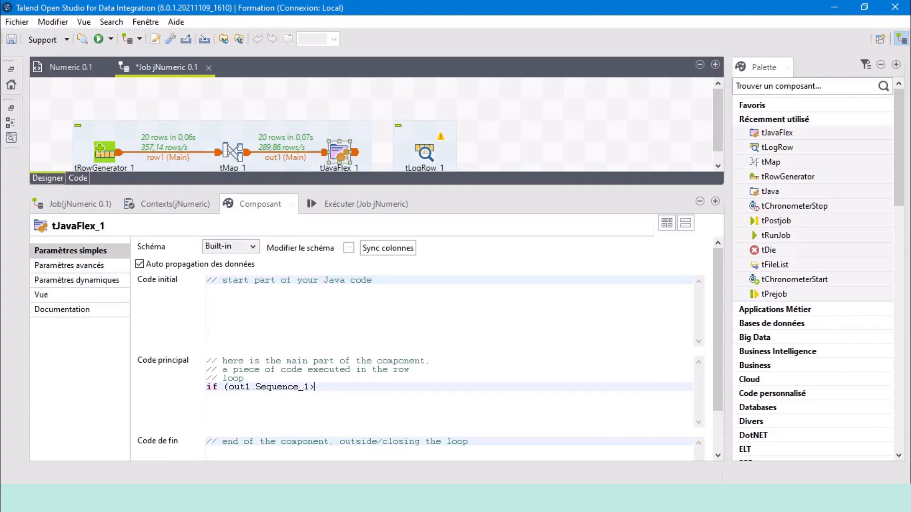
type(">=15){")
key("Return")
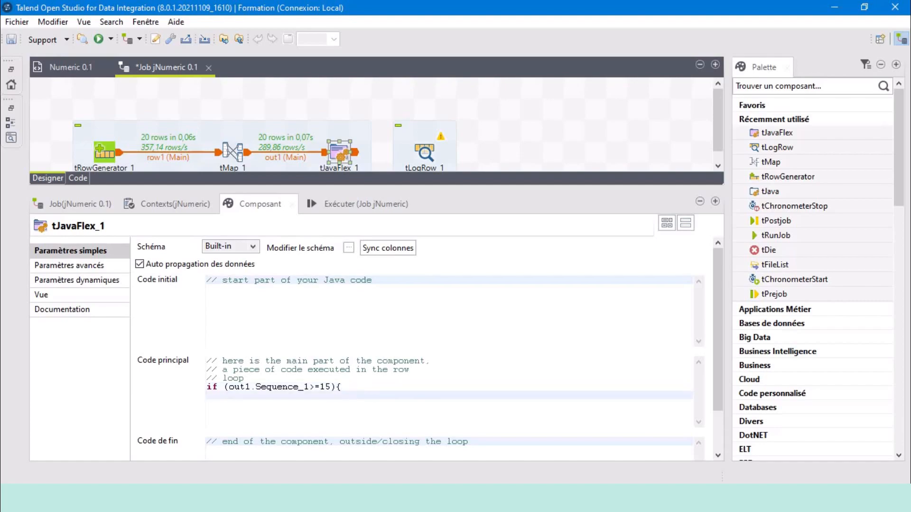
Step: Insert a Numeric.resetSequence call inside the if block with sequence name s1 in quotes and start value 1
type("Numeric.re")
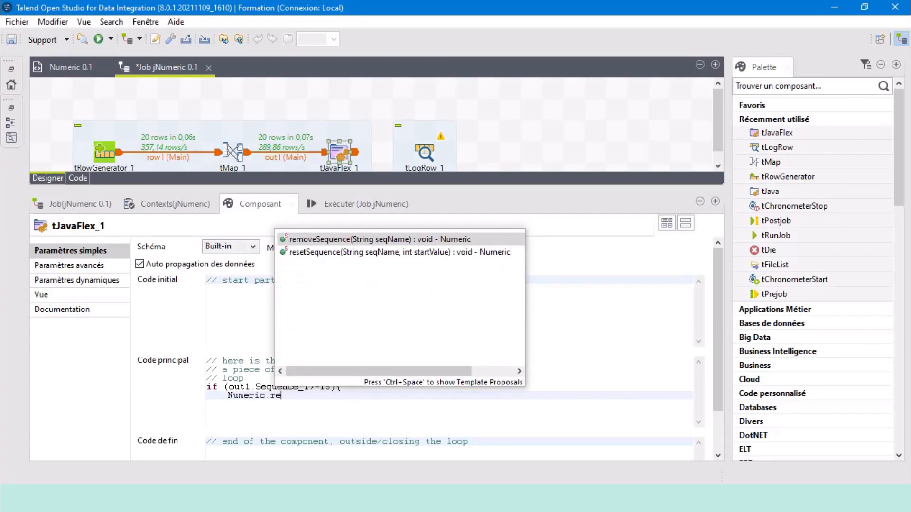
left_click(336, 255)
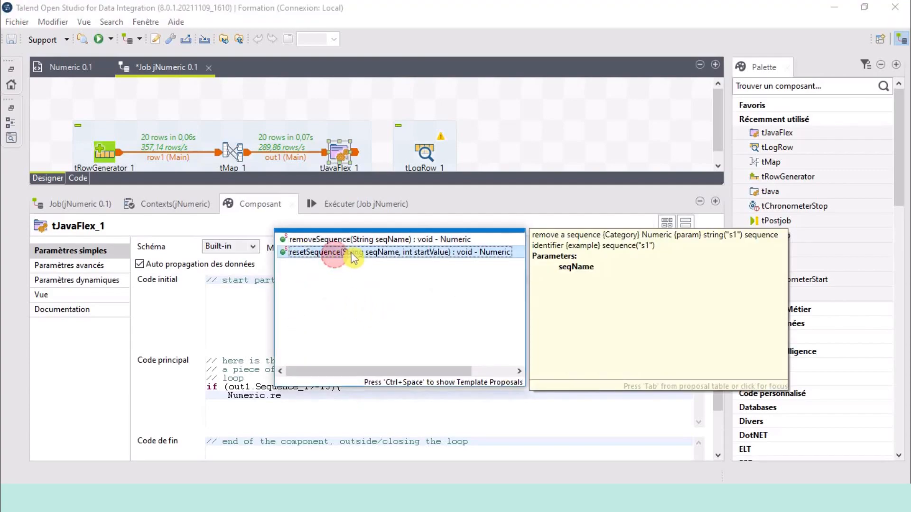
double_click(356, 253)
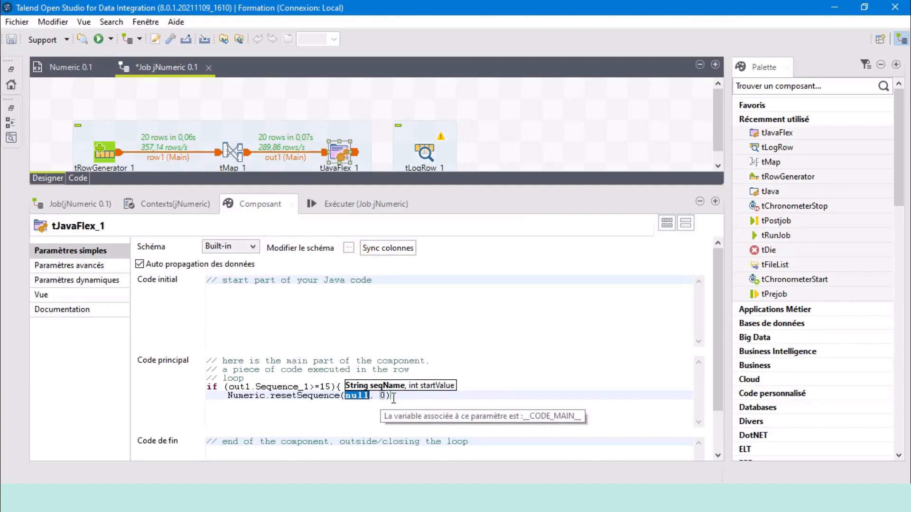
type("s1")
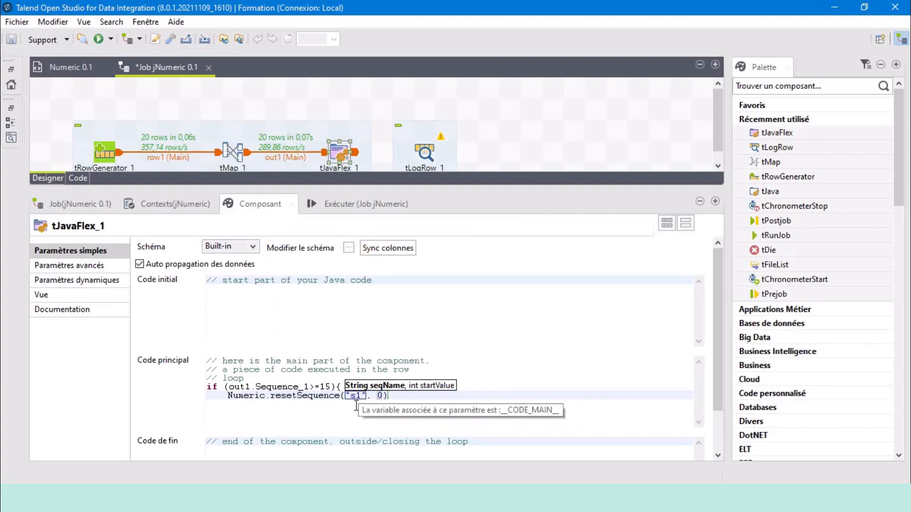
double_click(380, 396)
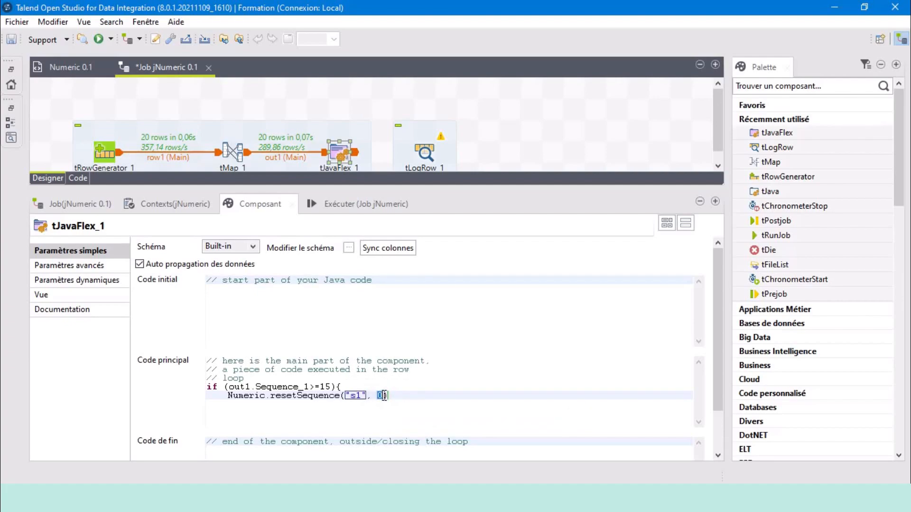
type("1")
Step: End the resetSequence statement with a semicolon, close the if block with a brace and leave a new line below
double_click(280, 387)
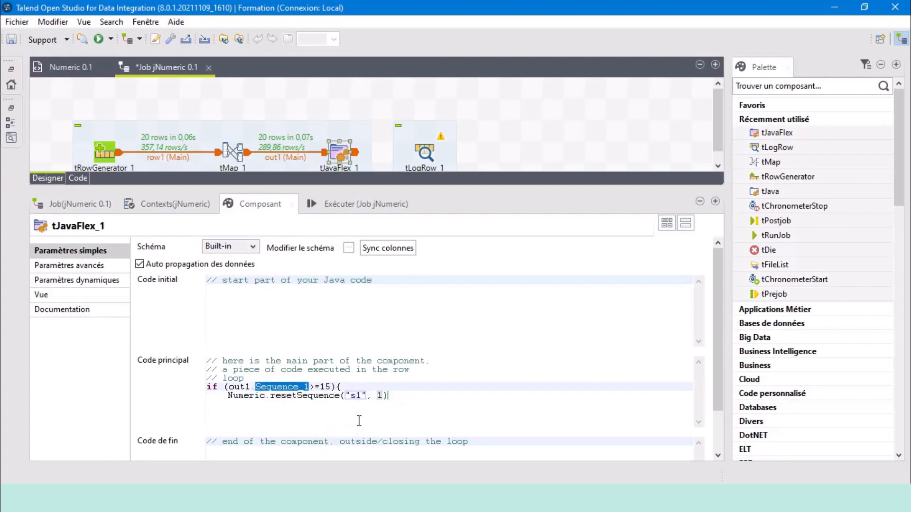
double_click(380, 395)
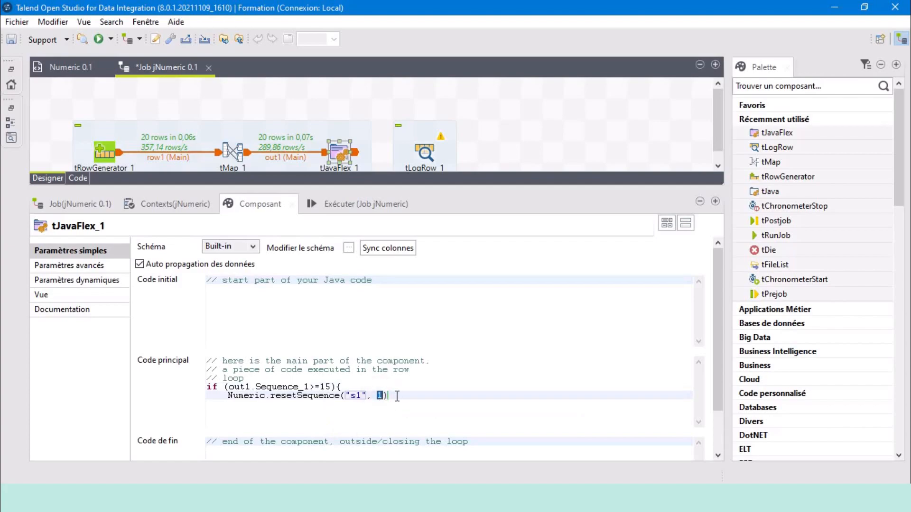
left_click(404, 395)
type(";")
key("Return")
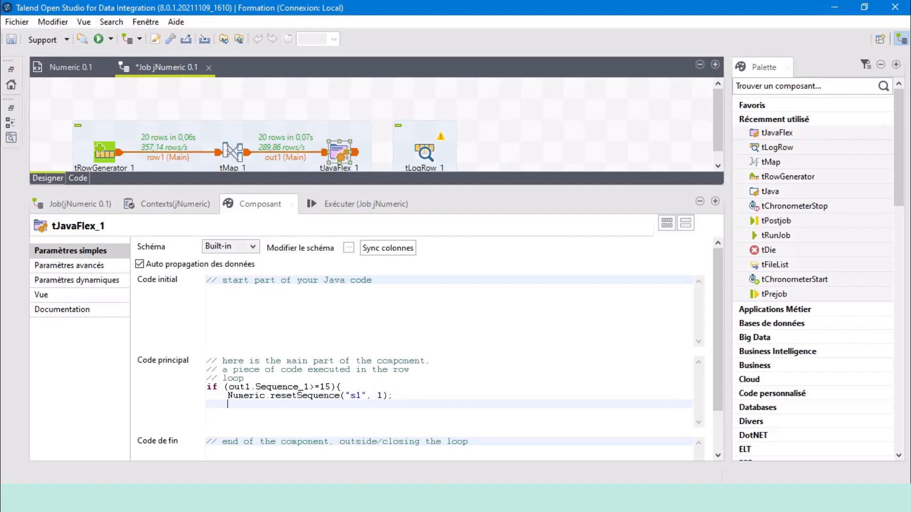
type("}")
key("Return")
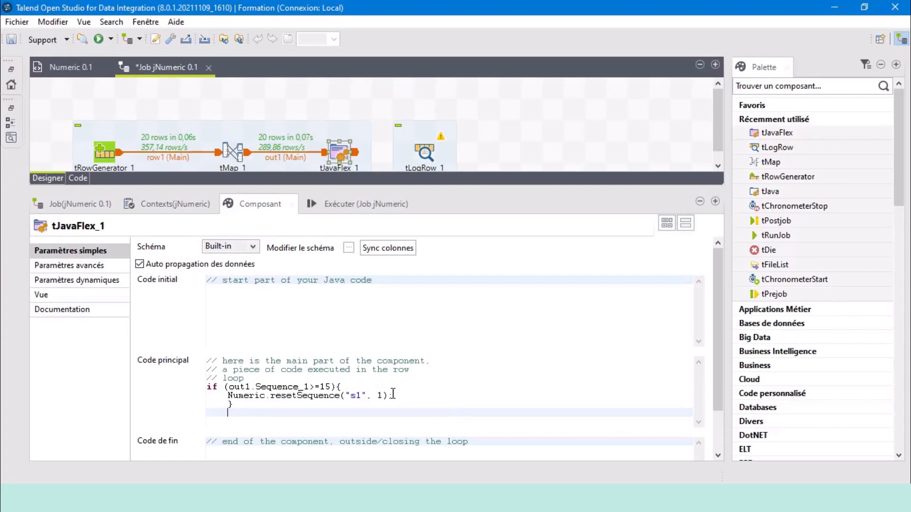
Step: Duplicate the Numeric.resetSequence line for s1 below the closing brace of the if block
left_click_drag(393, 395, 228, 397)
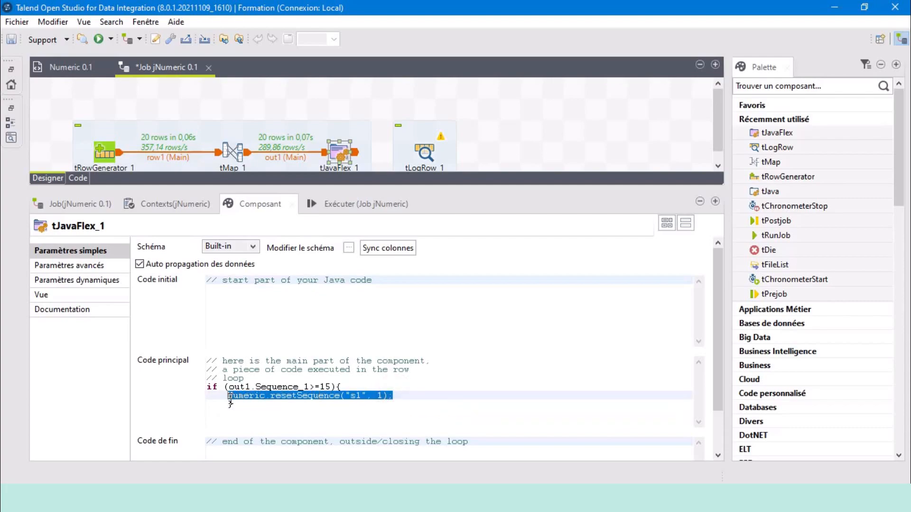
key("ctrl+c")
left_click(235, 413)
key("ctrl+v")
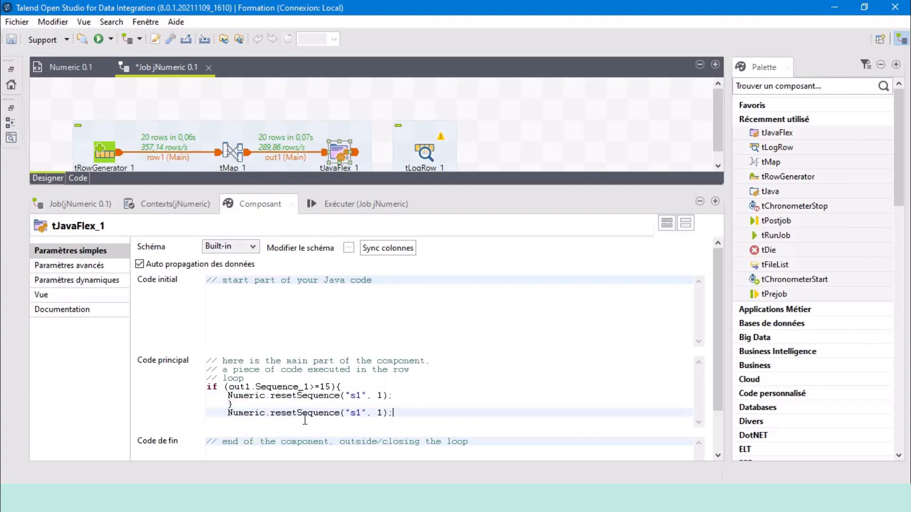
Step: Change the duplicated line below the if block to a Numeric.removeSequence call with s2 as its only argument
left_click_drag(296, 412, 276, 413)
type("emove")
left_click(386, 412)
key("BackSpace")
key("BackSpace")
key("BackSpace")
key("BackSpace")
type("2")
left_click(399, 419)
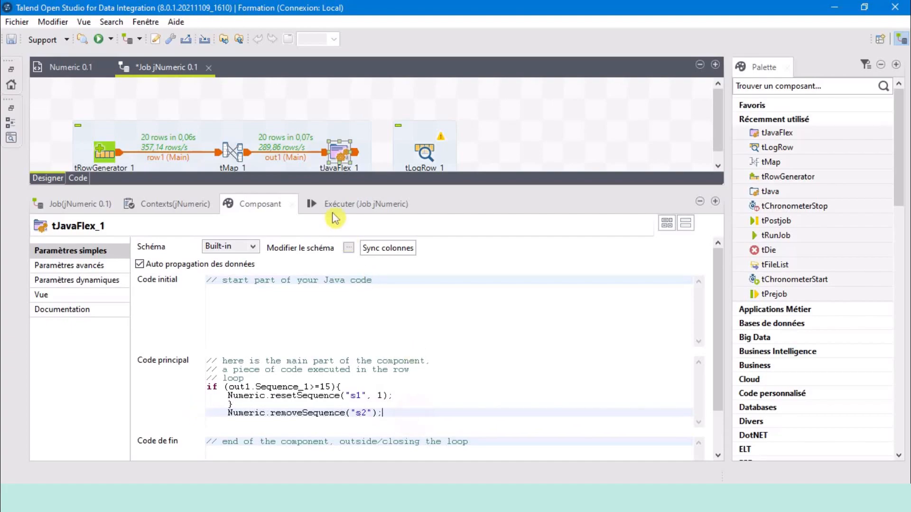
Step: Connect tJavaFlex_1 to tLogRow_1 with a main (Principal) row link
right_click(339, 154)
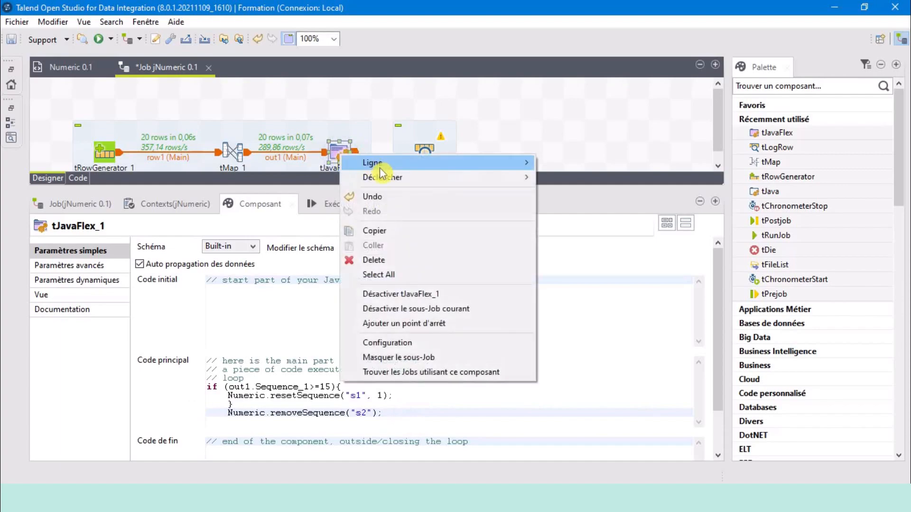
mouse_move(373, 162)
left_click(580, 163)
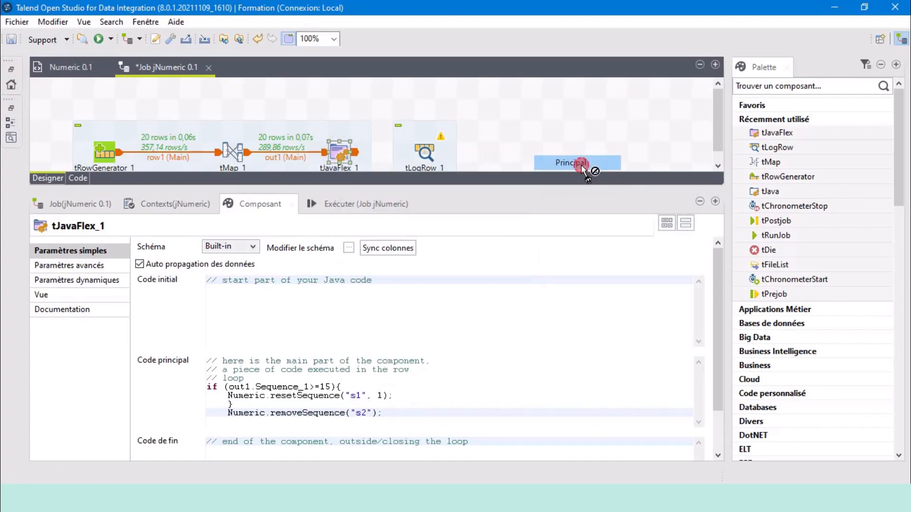
left_click(428, 154)
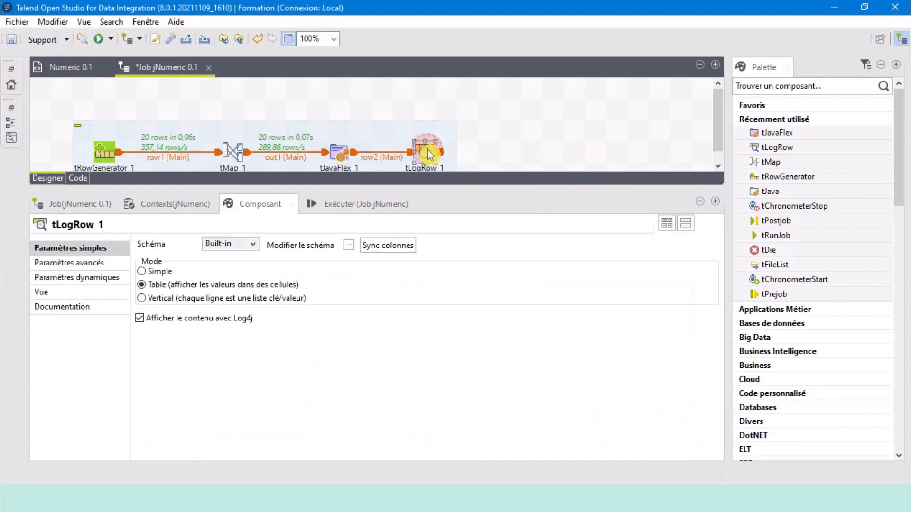
Step: Run the jNumeric job with the tJavaFlex_1 code in place
left_click(357, 203)
left_click(185, 262)
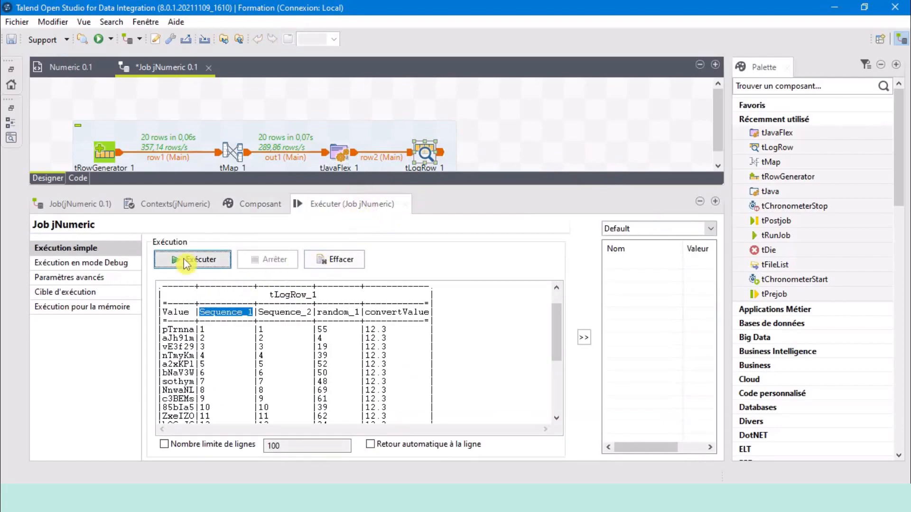
left_click(210, 264)
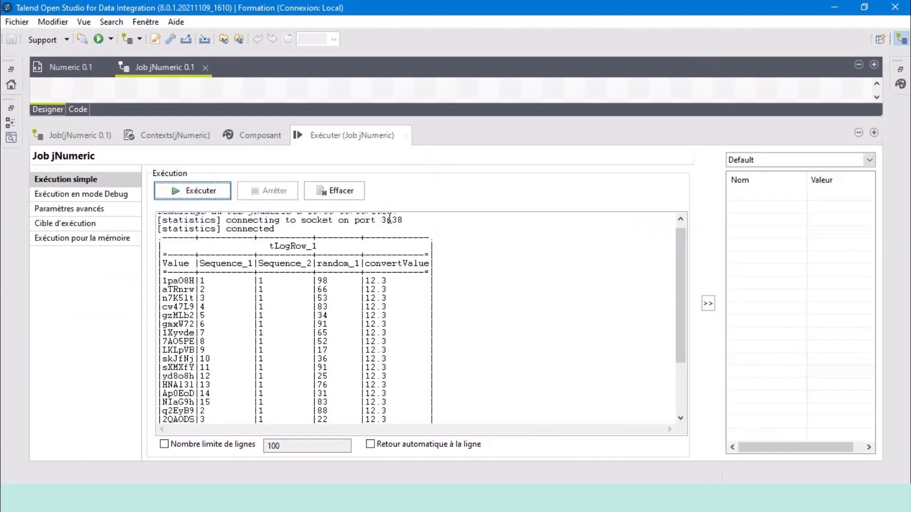
Step: Examine how Sequence_1 continues after 15 and how Sequence_2 behaves in the run output, then enlarge the job design area
scroll(244, 365, "down", 2)
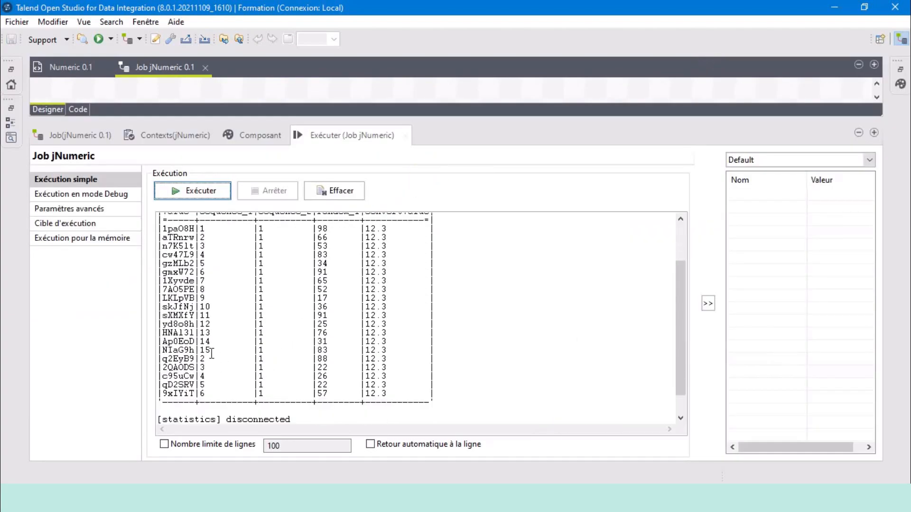
left_click_drag(212, 349, 212, 394)
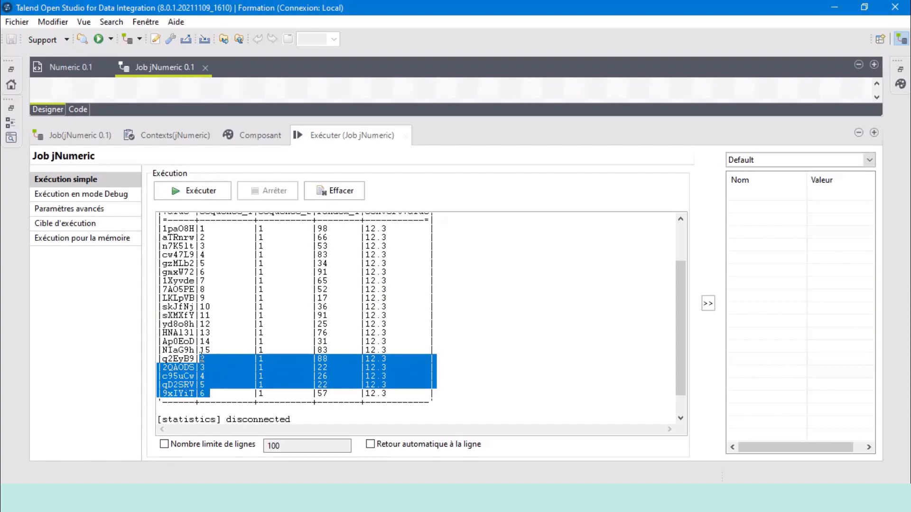
left_click_drag(199, 358, 206, 361)
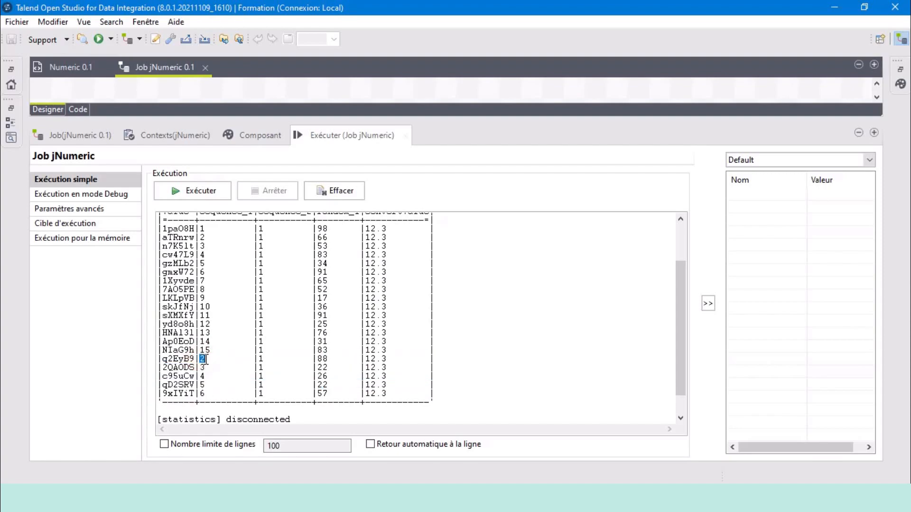
left_click(208, 397)
scroll(231, 375, "up", 1)
double_click(280, 237)
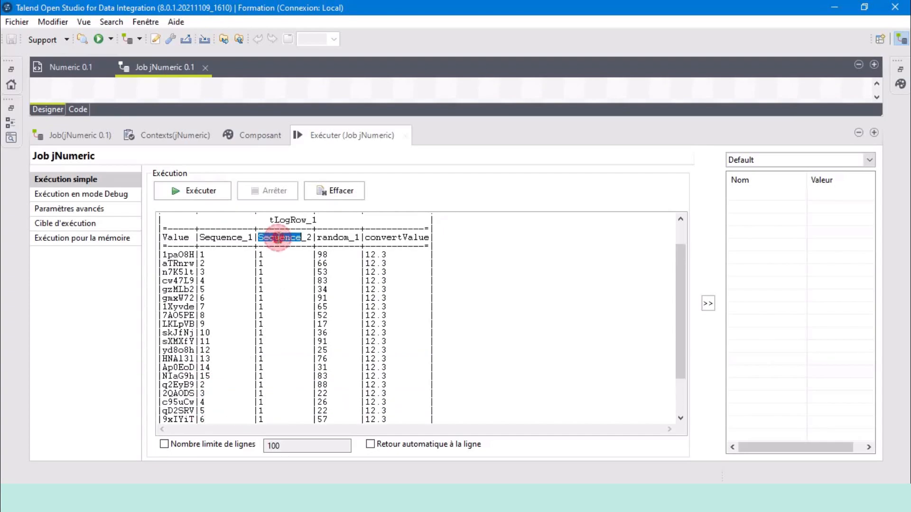
left_click(260, 255)
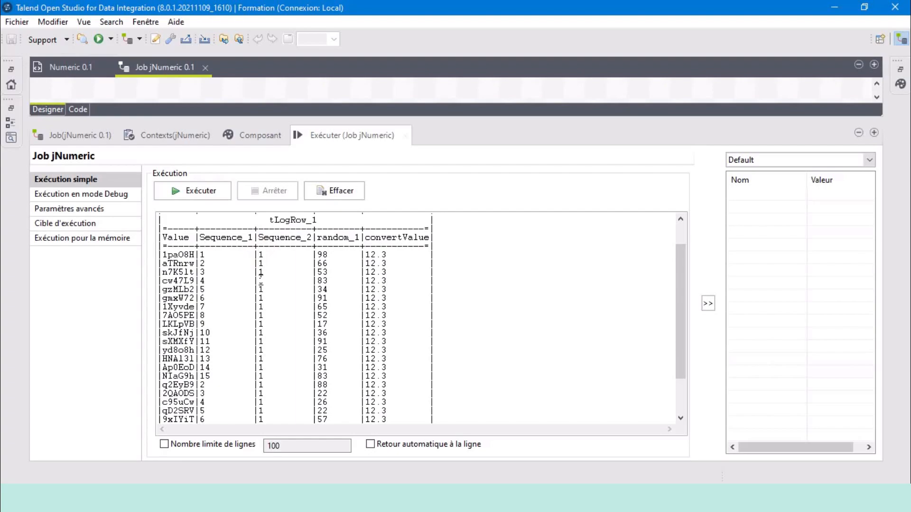
scroll(273, 405, "down", 3)
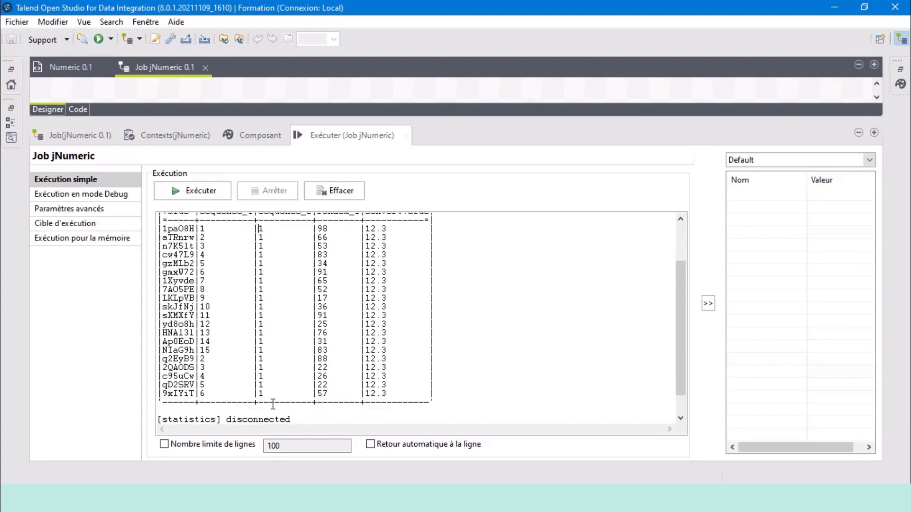
left_click_drag(483, 118, 483, 260)
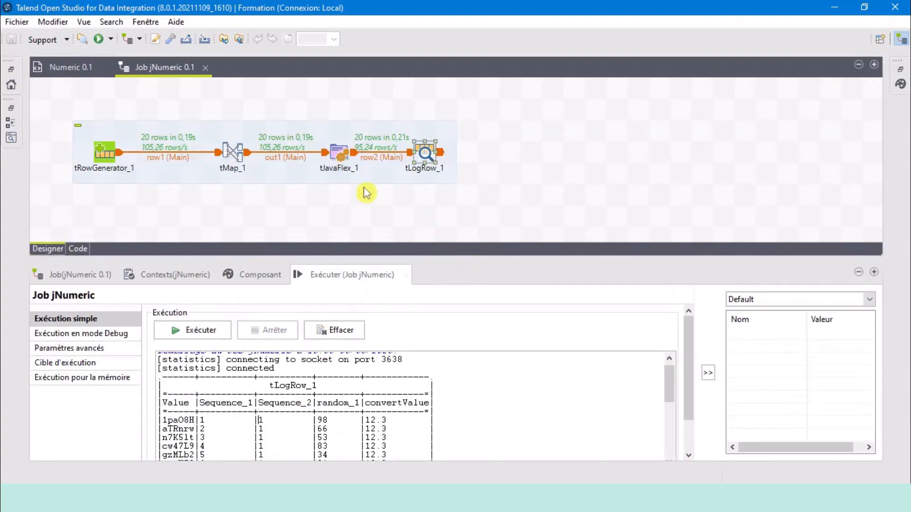